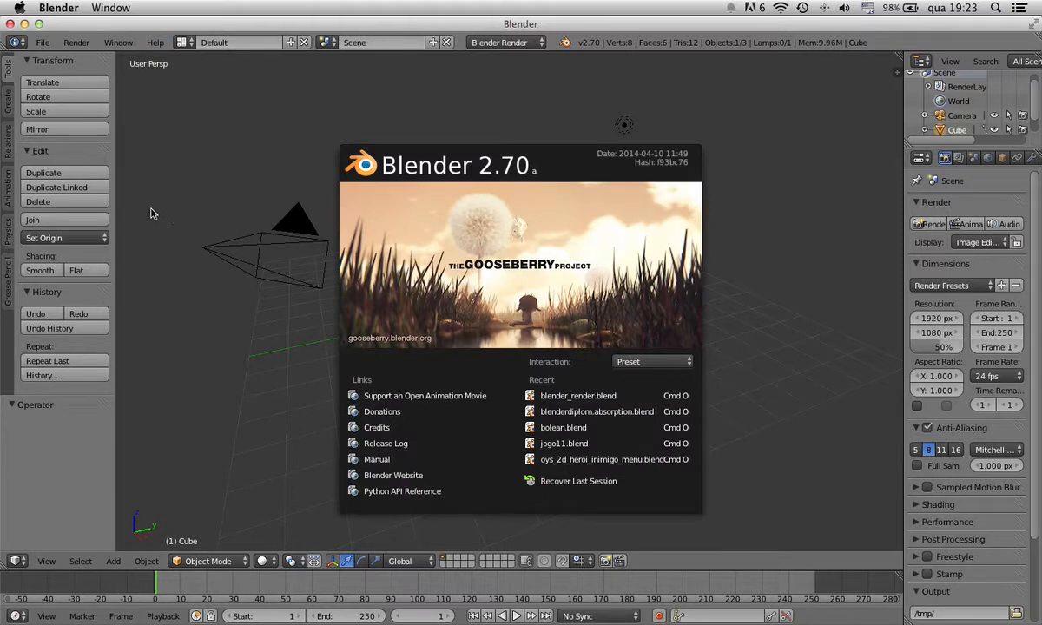
- Dismiss the splash screen, widen the tool shelf slightly and keep the Default screen layout
{"action": "left_click", "coordinate": [219, 211]}
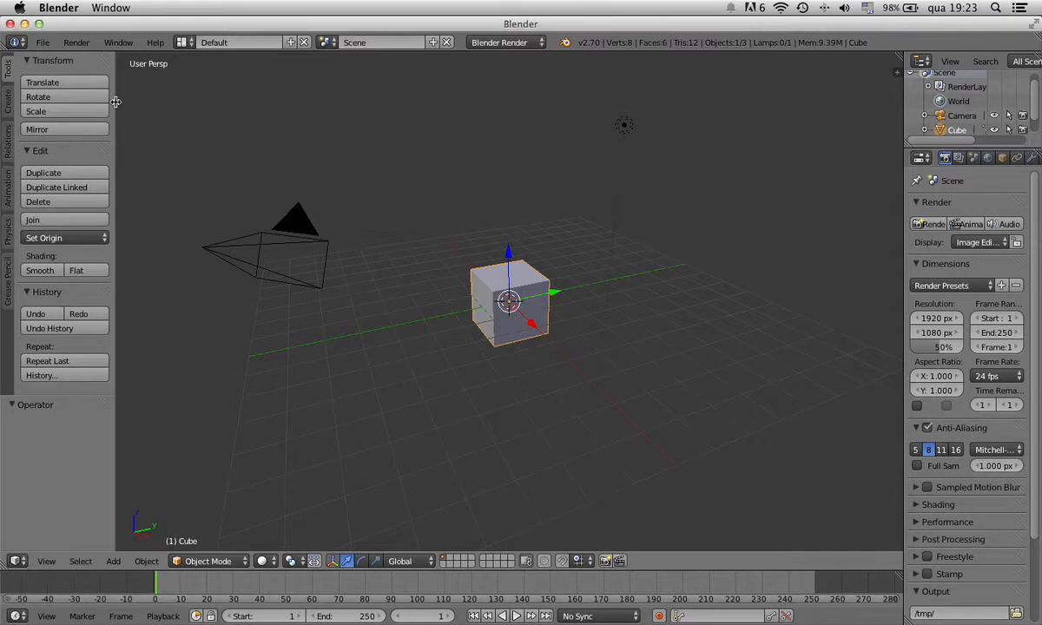
{"action": "left_click_drag", "start_coordinate": [114, 98], "coordinate": [132, 101]}
{"action": "left_click", "coordinate": [179, 40]}
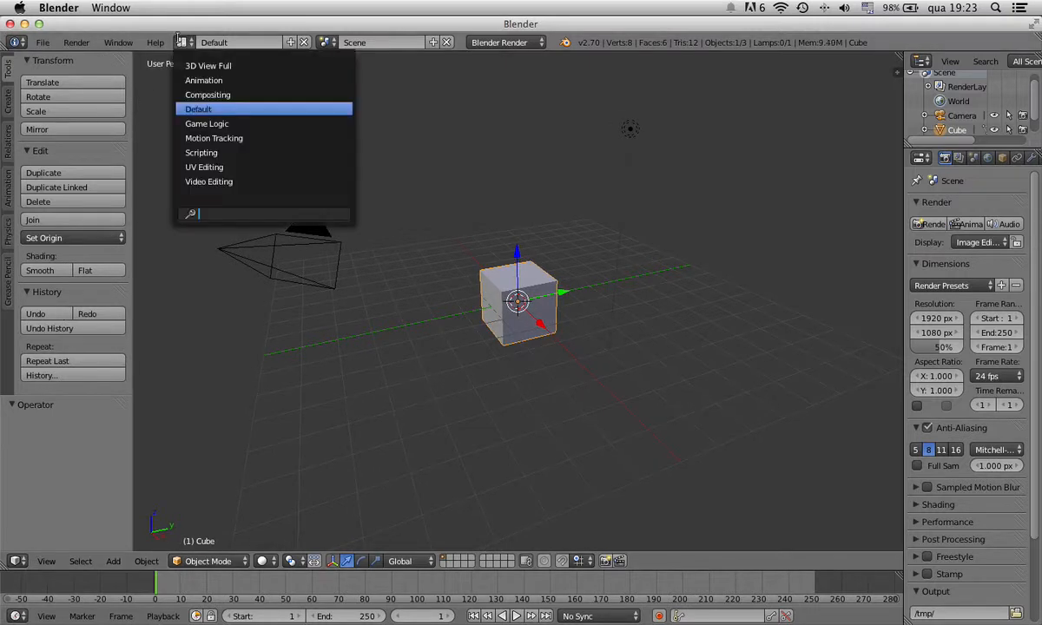
{"action": "left_click", "coordinate": [179, 108]}
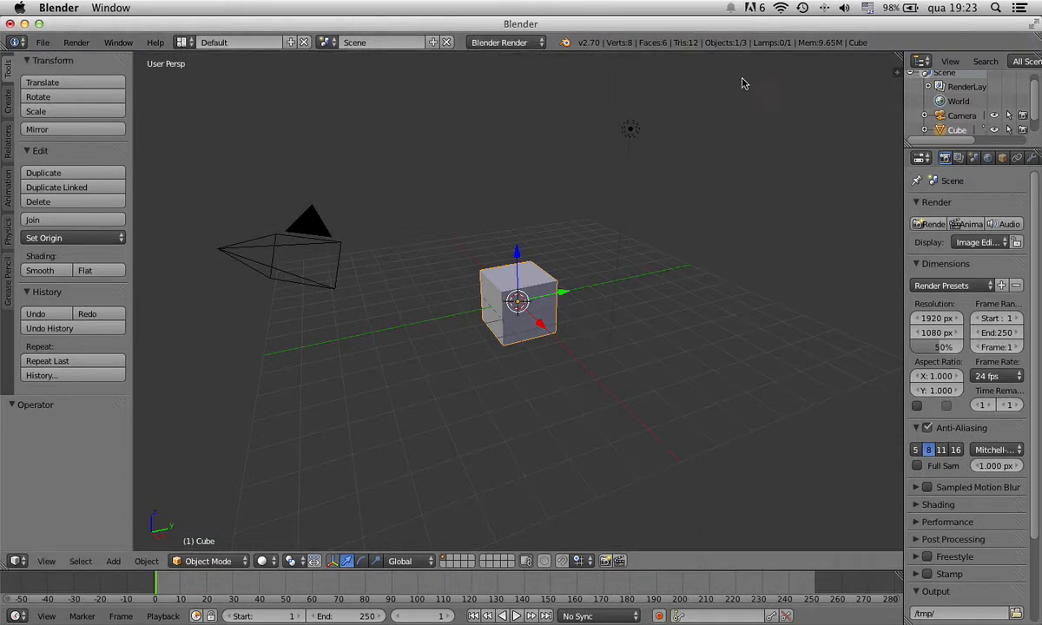
- Widen the Outliner and Properties column and switch the render engine to Cycles Render
{"action": "left_click_drag", "start_coordinate": [905, 96], "coordinate": [821, 94]}
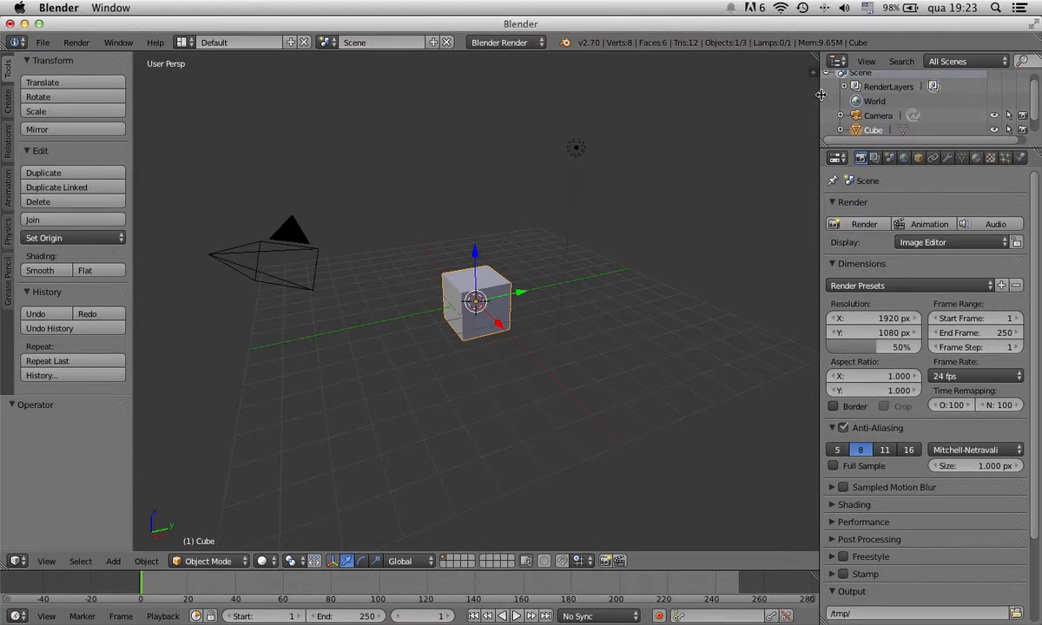
{"action": "left_click", "coordinate": [526, 47]}
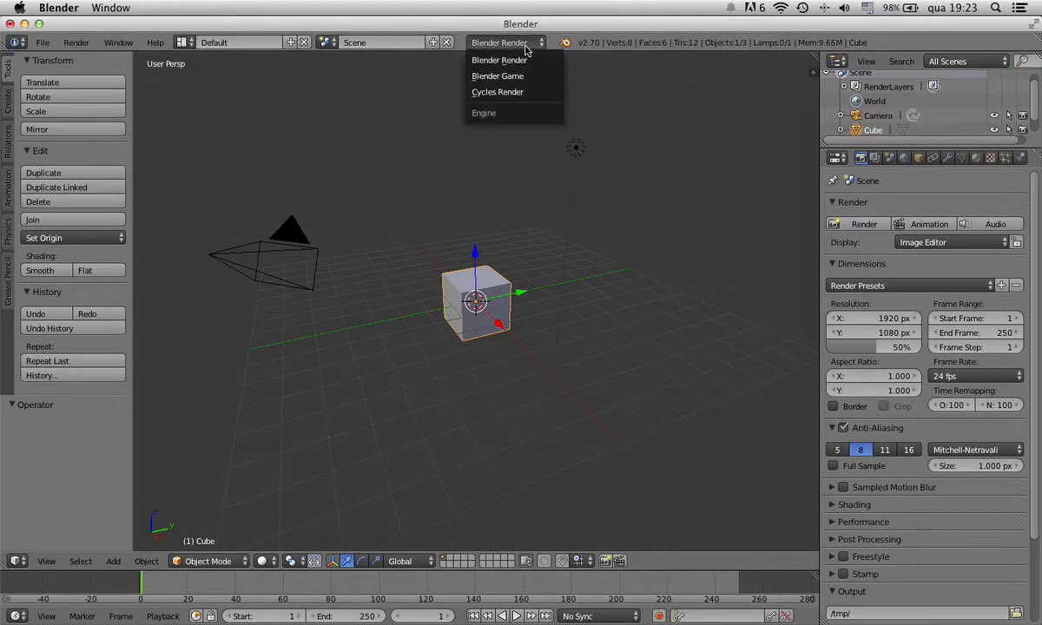
{"action": "left_click", "coordinate": [499, 92]}
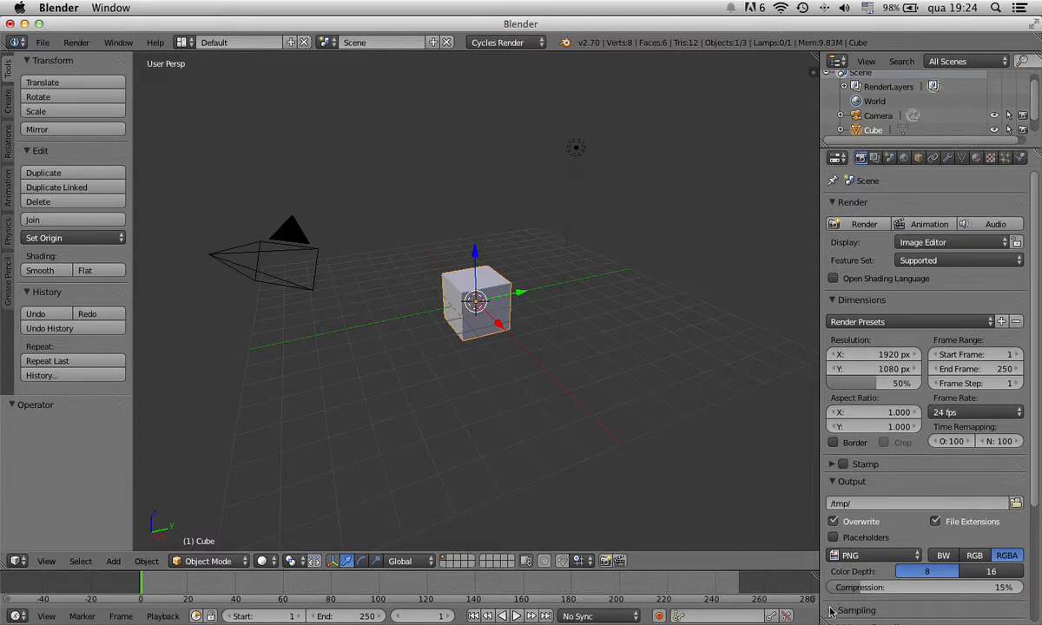
- Enlarge the Timeline area upward into the 3D view and widen the Properties column slightly
{"action": "left_click_drag", "start_coordinate": [779, 570], "coordinate": [784, 405]}
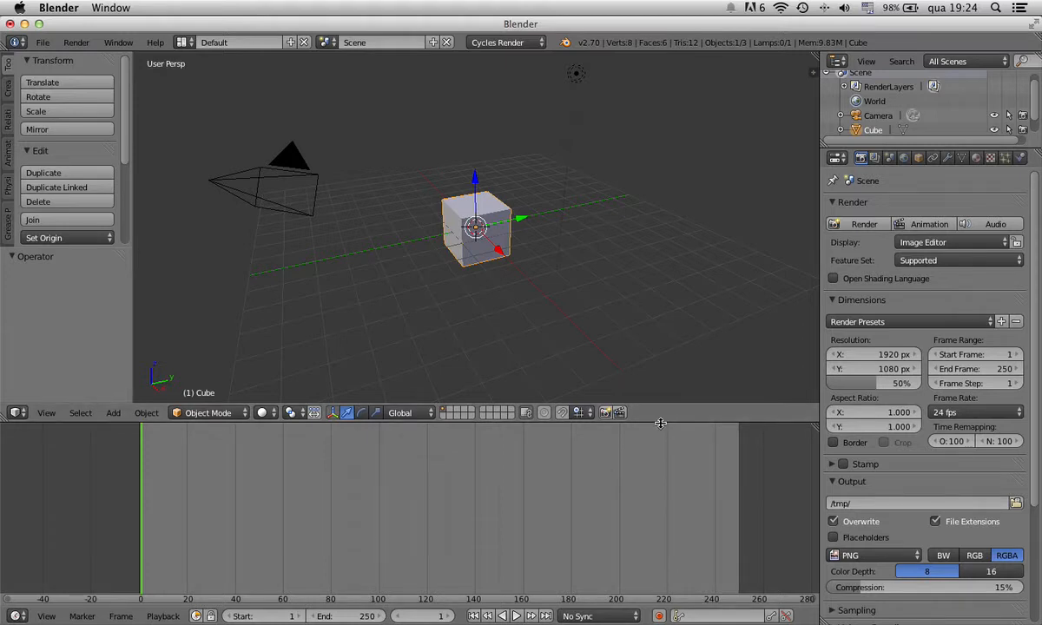
{"action": "left_click_drag", "start_coordinate": [661, 423], "coordinate": [660, 450]}
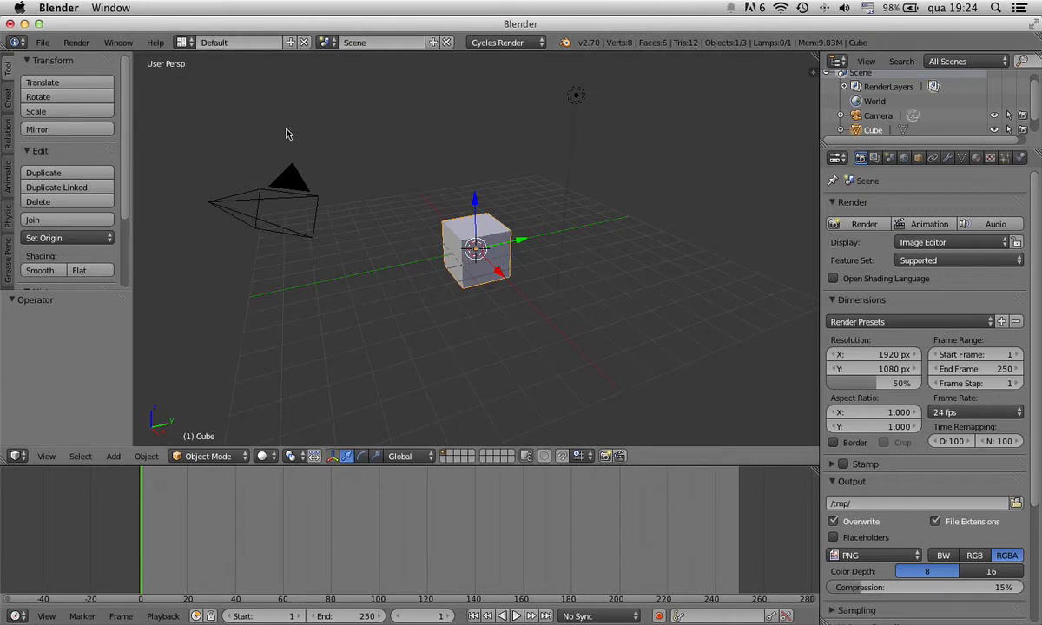
{"action": "mouse_move", "coordinate": [818, 200]}
{"action": "left_mouse_down"}
{"action": "mouse_move", "coordinate": [887, 201]}
{"action": "mouse_move", "coordinate": [804, 202]}
{"action": "left_mouse_up"}
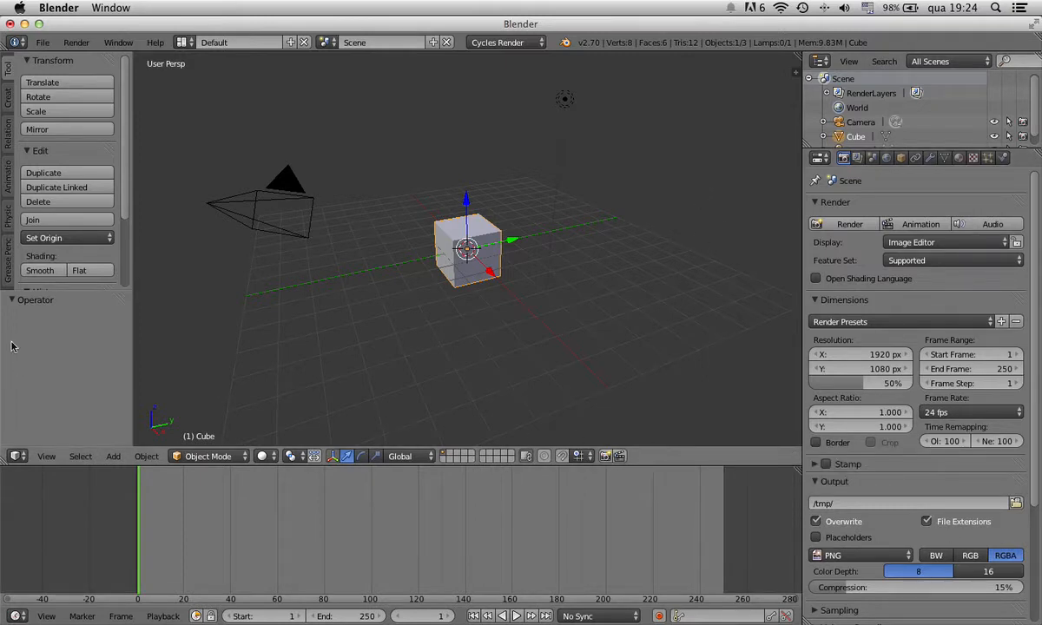
- Place the 3D cursor on the grid in front of the cube
{"action": "left_click", "coordinate": [17, 458]}
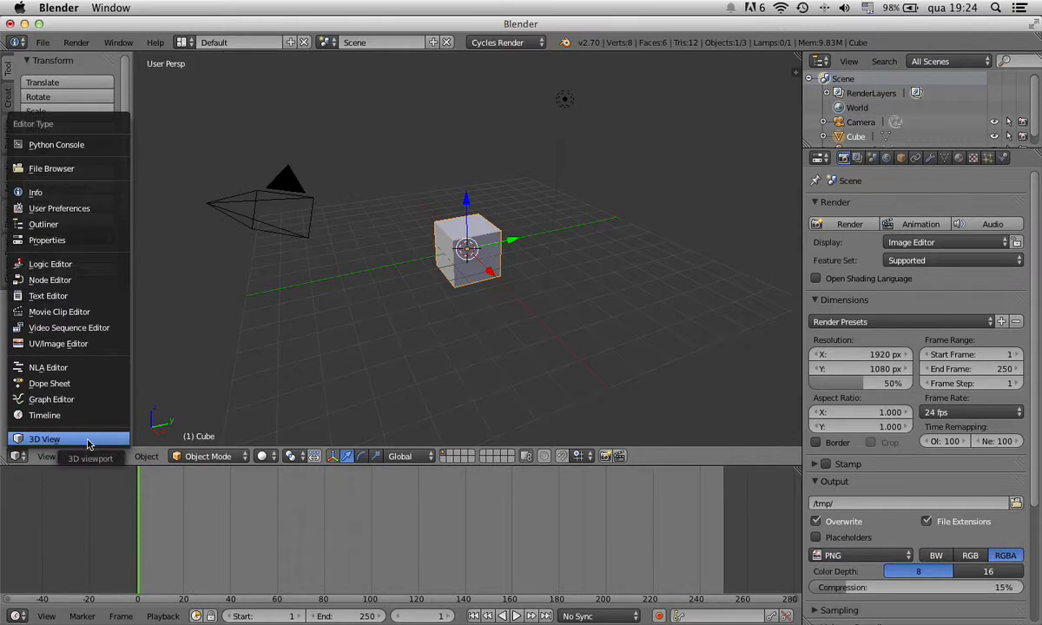
{"action": "left_click", "coordinate": [351, 372]}
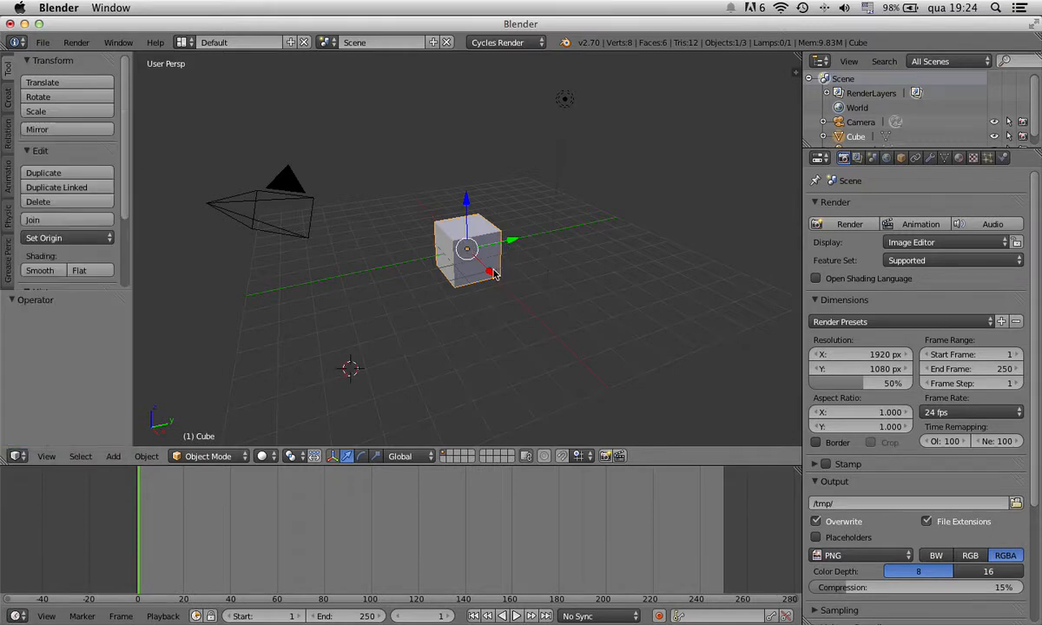
{"action": "mouse_move", "coordinate": [469, 258]}
{"action": "middle_mouse_down"}
{"action": "mouse_move", "coordinate": [475, 290]}
{"action": "mouse_move", "coordinate": [433, 281]}
{"action": "mouse_move", "coordinate": [484, 280]}
{"action": "mouse_move", "coordinate": [461, 276]}
{"action": "middle_mouse_up"}
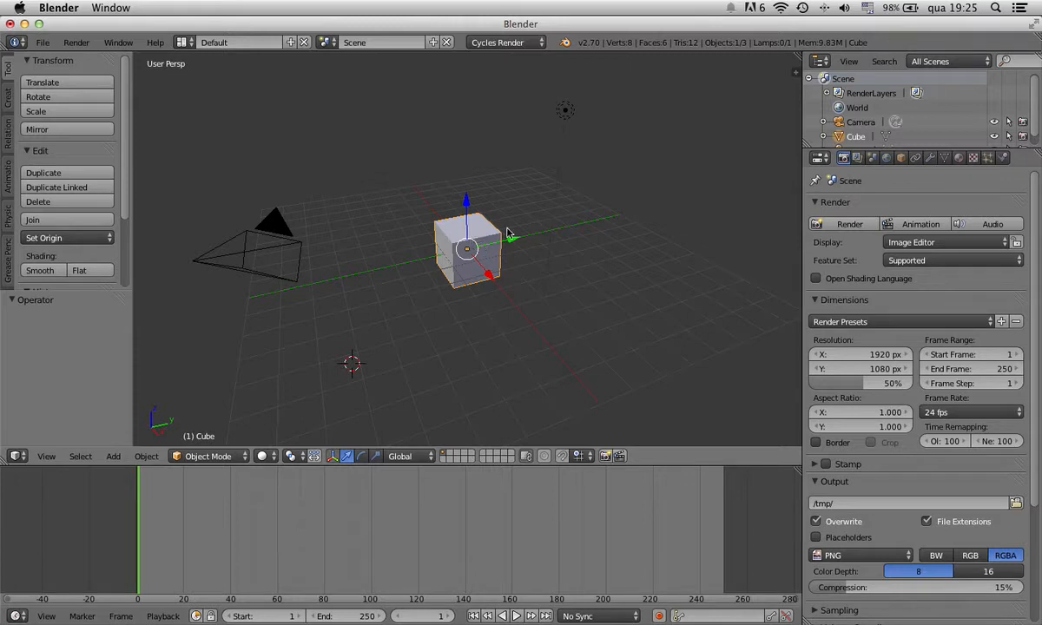
- Select the lamp, the camera and finally the cube in the 3D view
{"action": "right_click", "coordinate": [564, 111]}
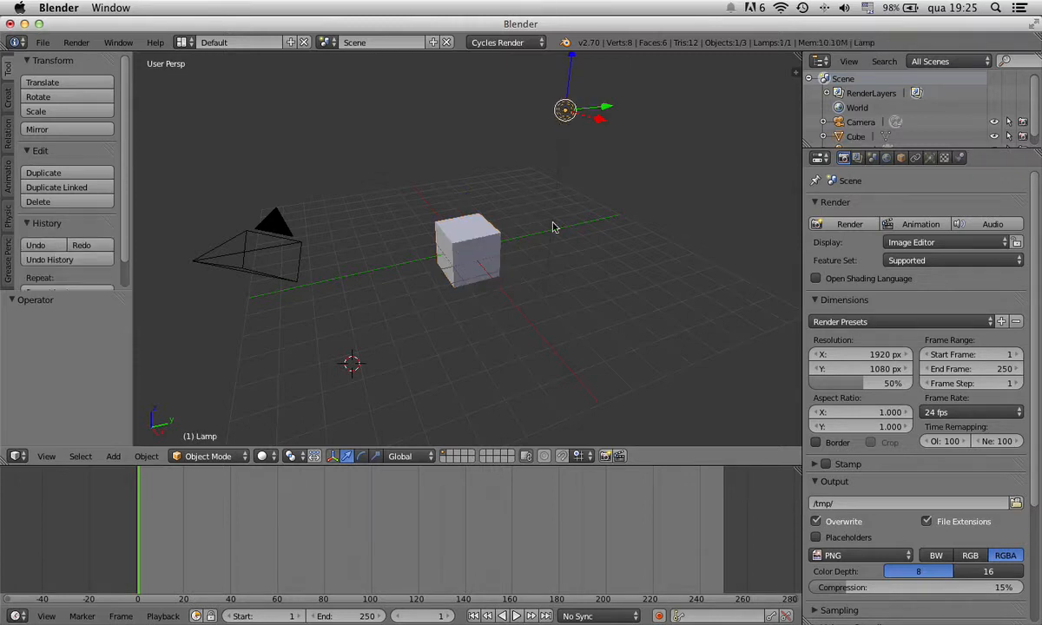
{"action": "right_click", "coordinate": [291, 252]}
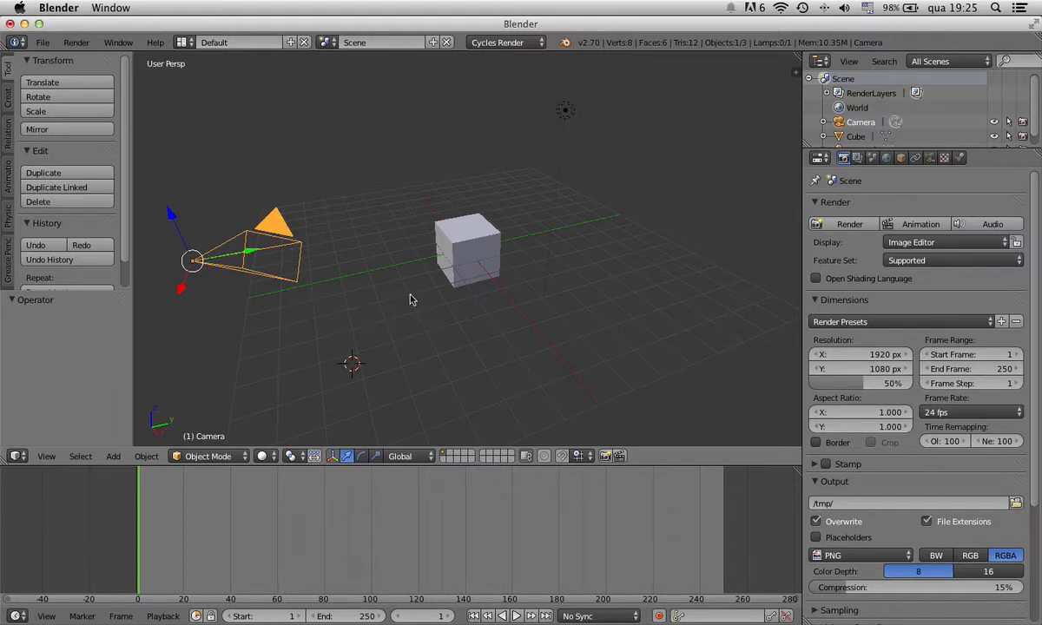
{"action": "right_click", "coordinate": [451, 251]}
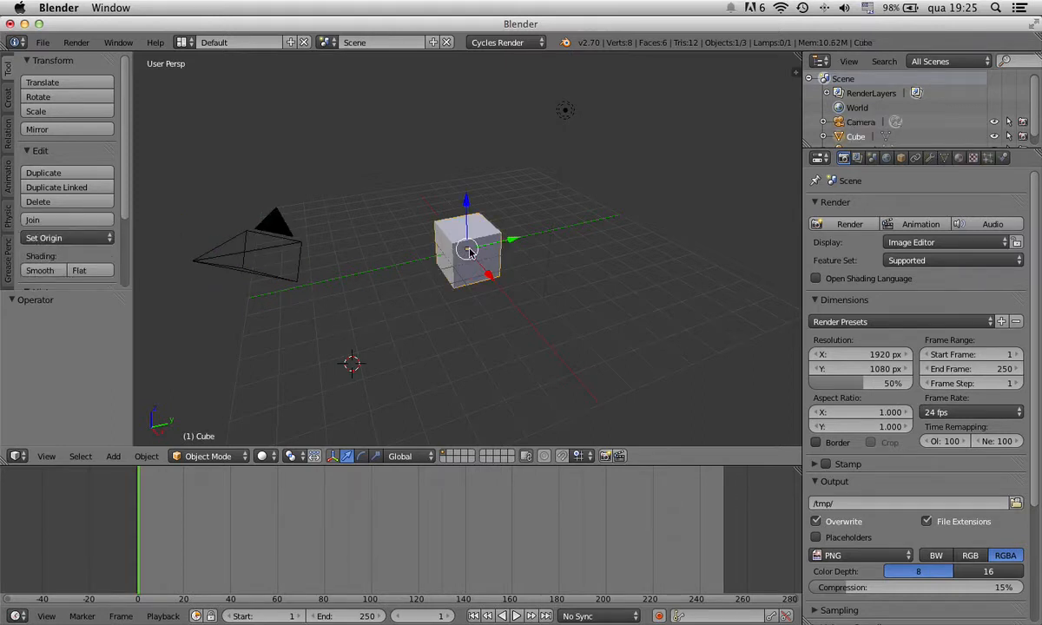
- Reposition the 3D cursor at several spots around the cube, ending between the camera and the cube
{"action": "left_click", "coordinate": [400, 246]}
{"action": "left_click", "coordinate": [544, 269]}
{"action": "left_click", "coordinate": [477, 305]}
{"action": "left_click", "coordinate": [352, 230]}
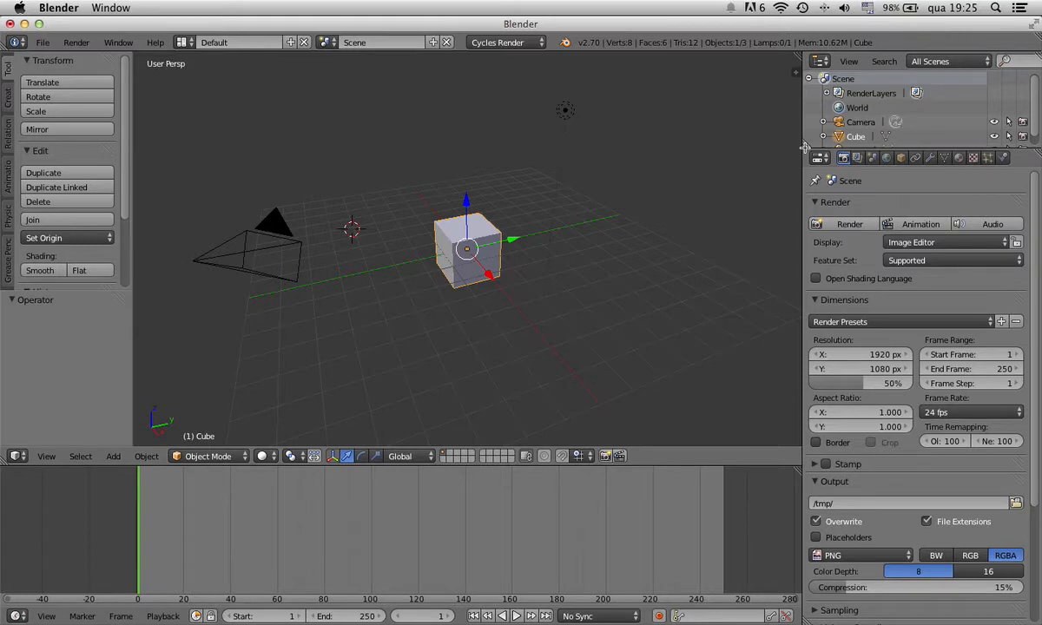
- Merge the Outliner area into the Properties editor and split the column again into an upper and a lower area
{"action": "mouse_move", "coordinate": [805, 148]}
{"action": "left_mouse_down"}
{"action": "mouse_move", "coordinate": [756, 141]}
{"action": "mouse_move", "coordinate": [755, 167]}
{"action": "mouse_move", "coordinate": [812, 144]}
{"action": "left_mouse_up"}
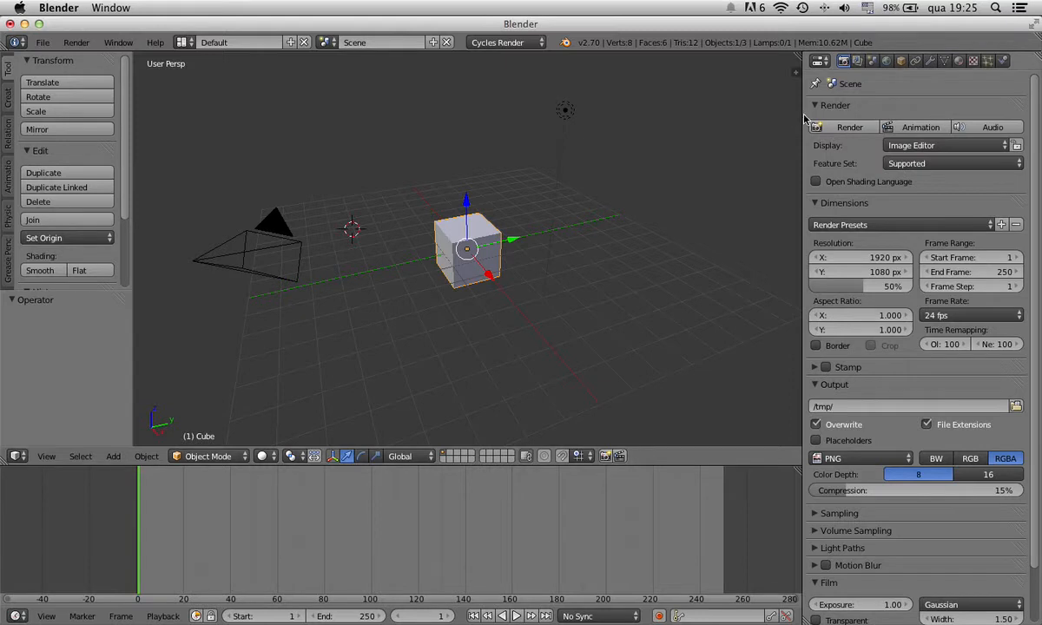
{"action": "right_click", "coordinate": [804, 117]}
{"action": "left_click", "coordinate": [766, 111]}
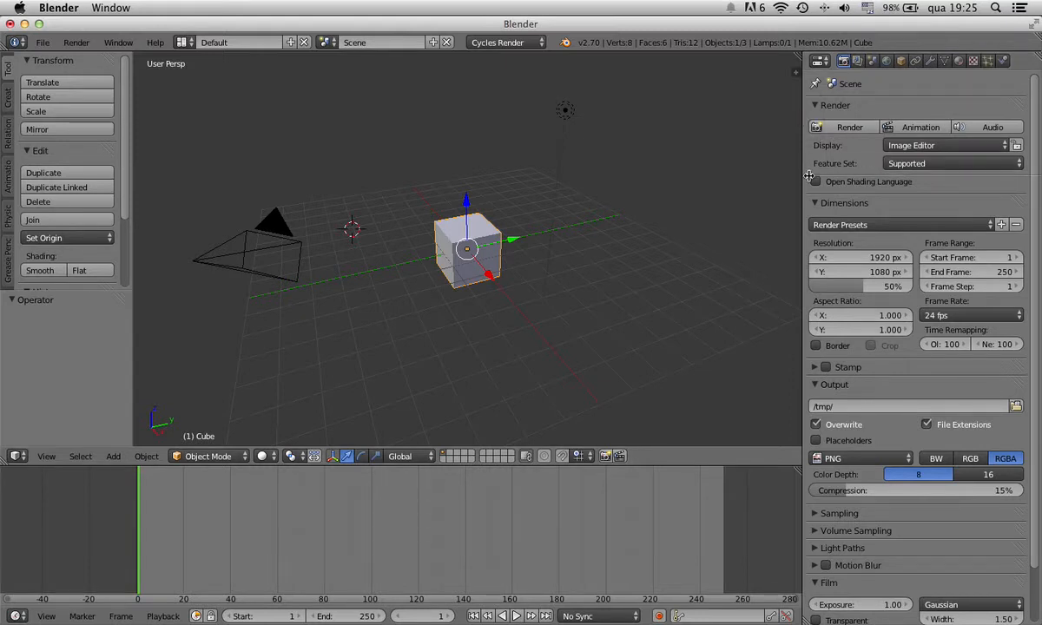
{"action": "left_click", "coordinate": [809, 205]}
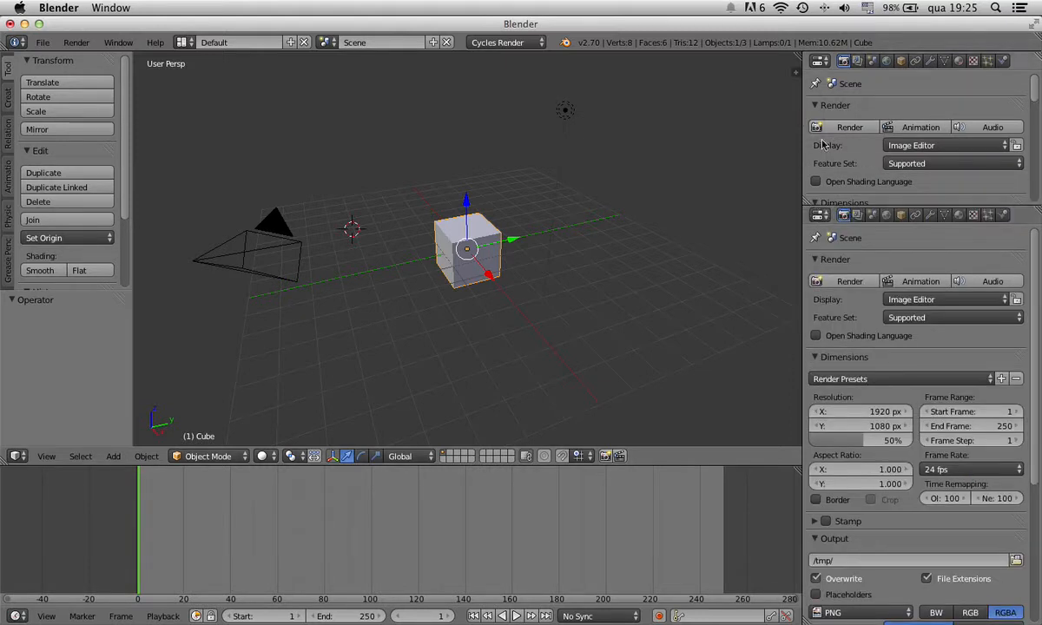
- Change the upper area of the split column to the Outliner and reduce its height
{"action": "left_click", "coordinate": [819, 60]}
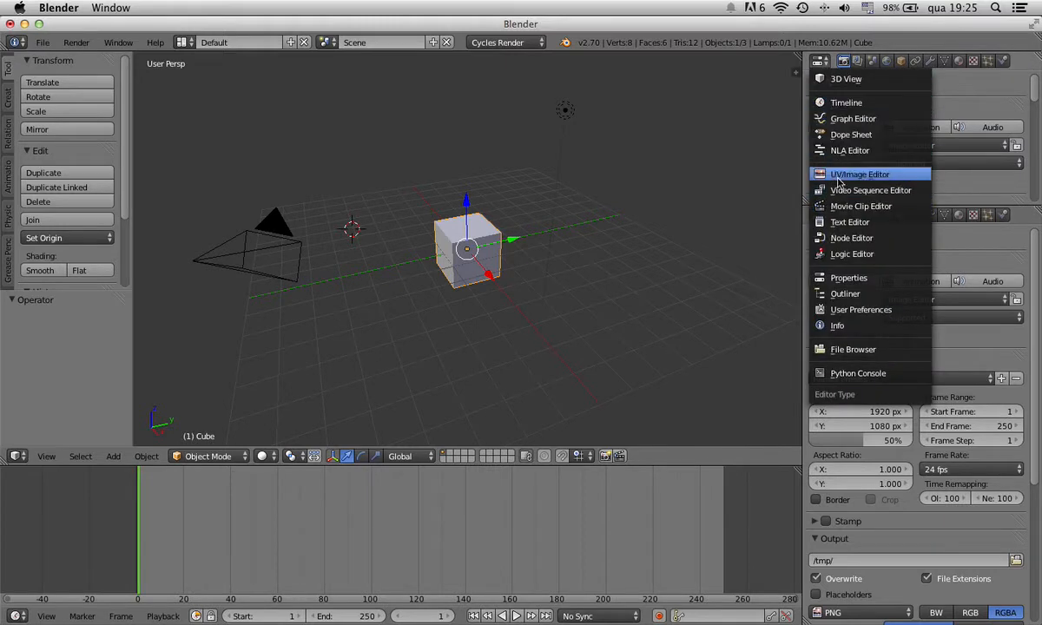
{"action": "left_click", "coordinate": [844, 294]}
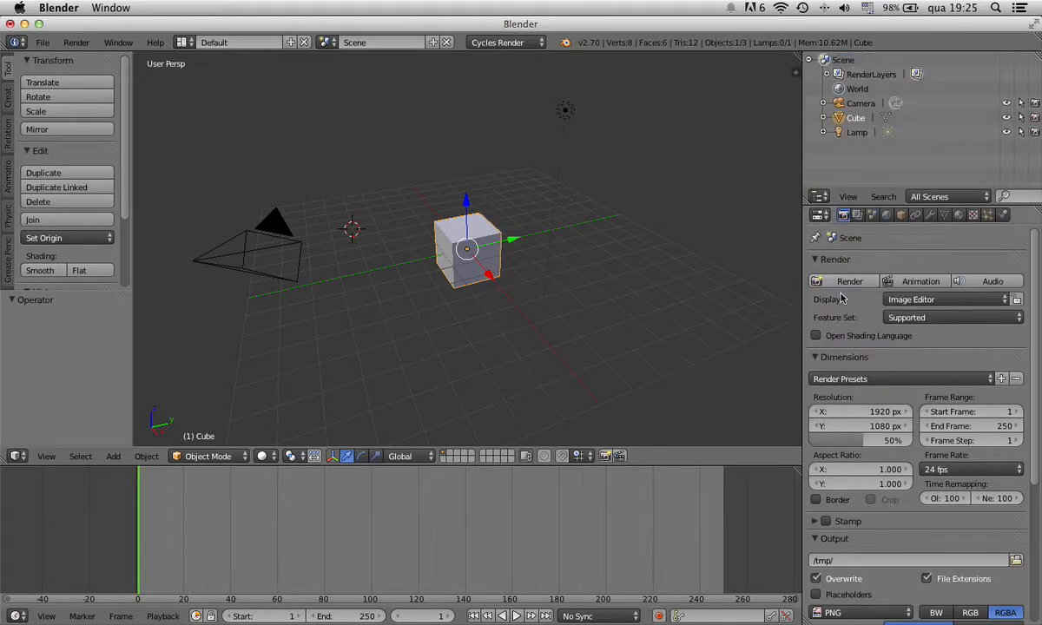
{"action": "left_click", "coordinate": [820, 198]}
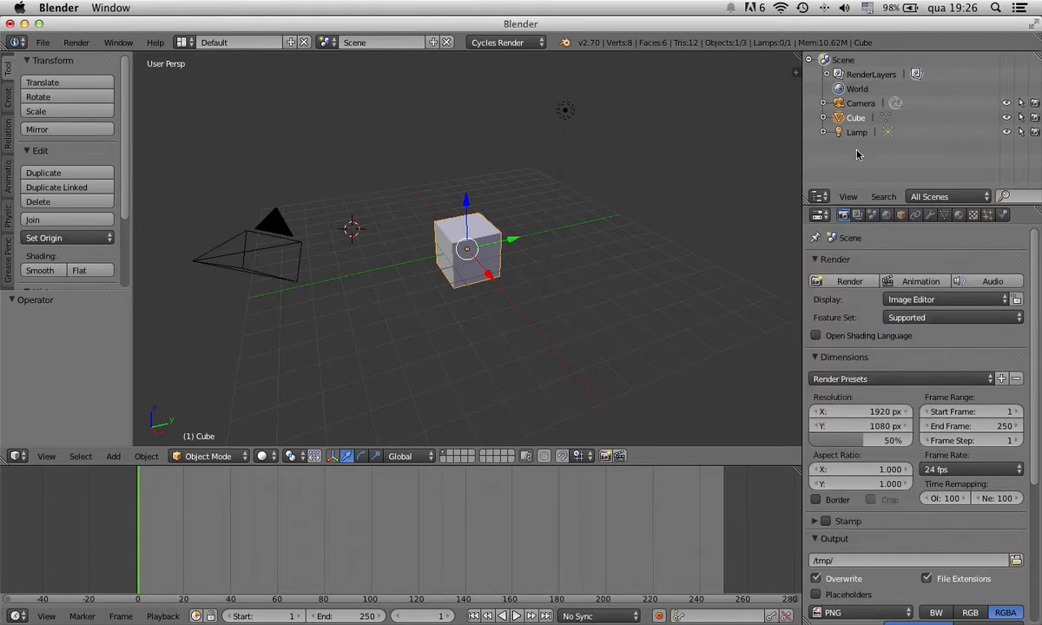
{"action": "left_click_drag", "start_coordinate": [860, 188], "coordinate": [862, 171]}
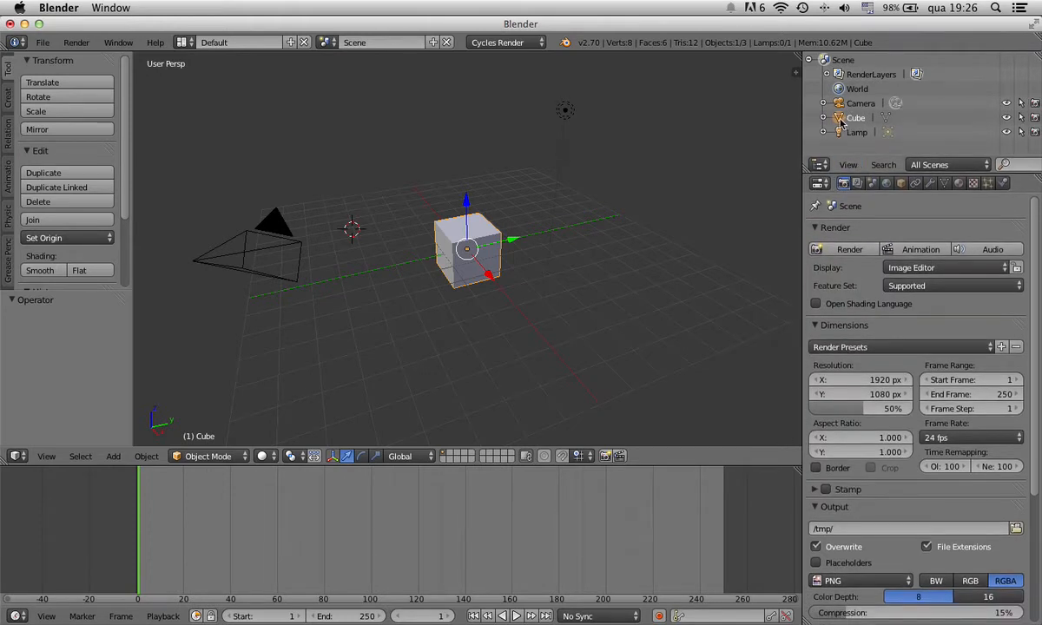
- Keep the lower area as the Properties editor and widen the column slightly
{"action": "left_click", "coordinate": [819, 185]}
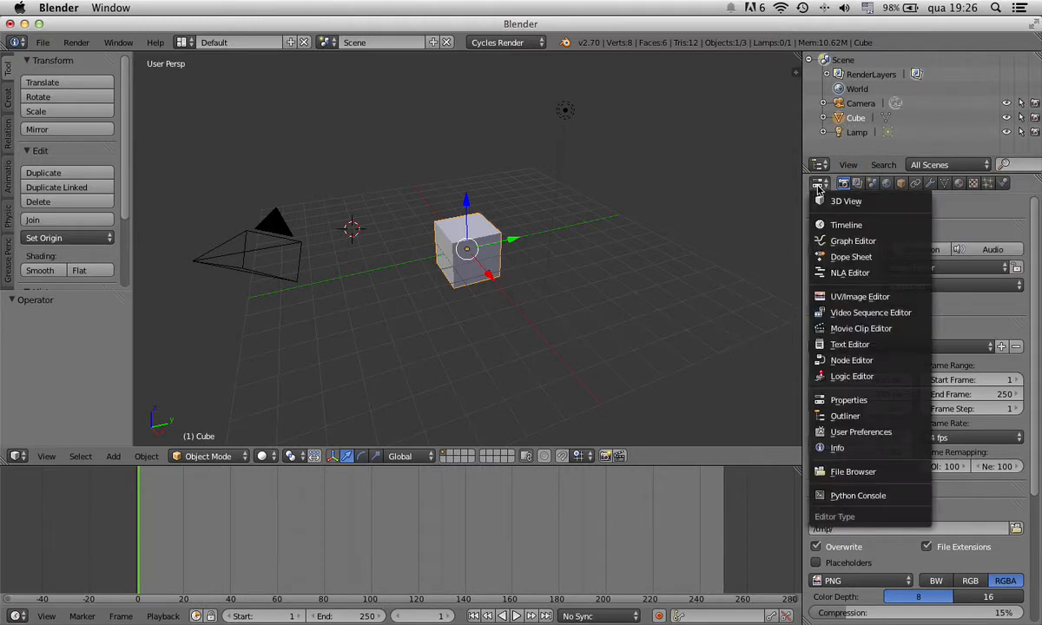
{"action": "left_click", "coordinate": [848, 398]}
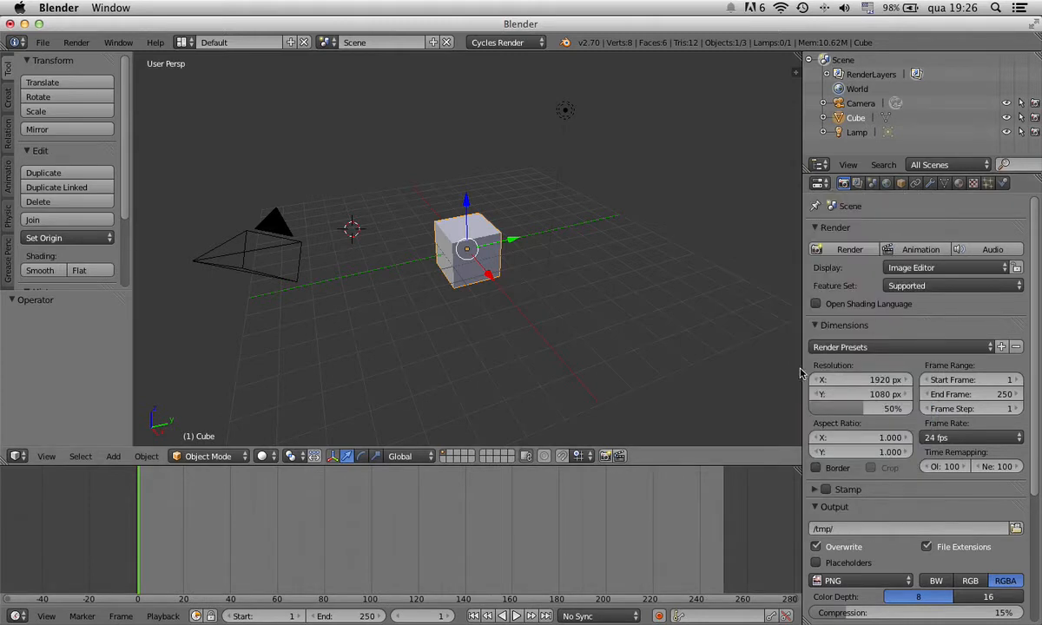
{"action": "left_click_drag", "start_coordinate": [805, 325], "coordinate": [796, 325]}
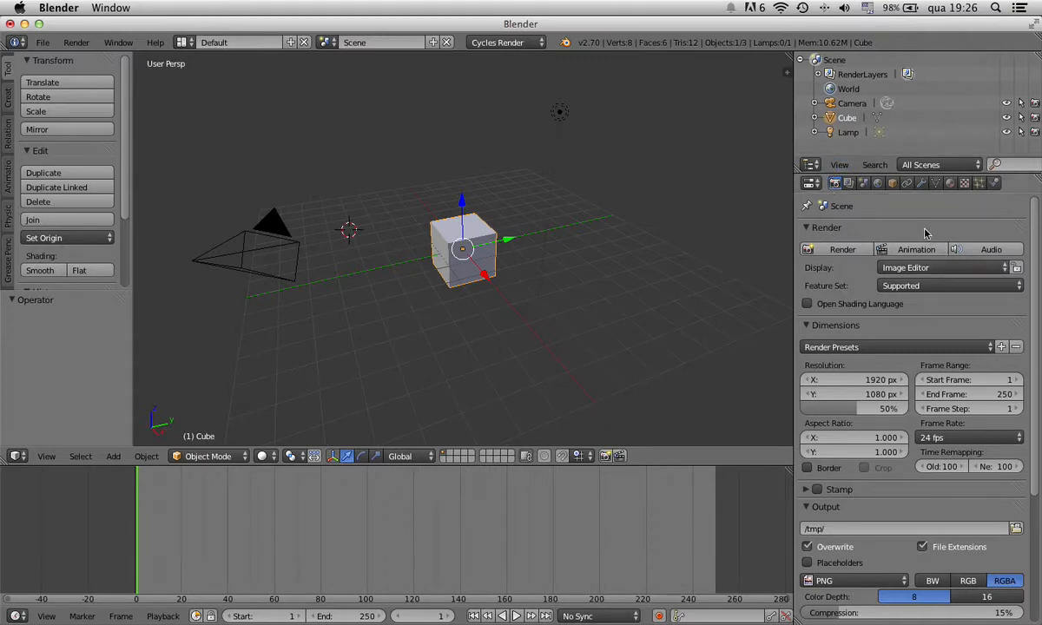
- Review the Properties categories in turn: render layers, scene, world, object, constraints, modifiers, object data, material and texture
{"action": "left_click", "coordinate": [849, 183]}
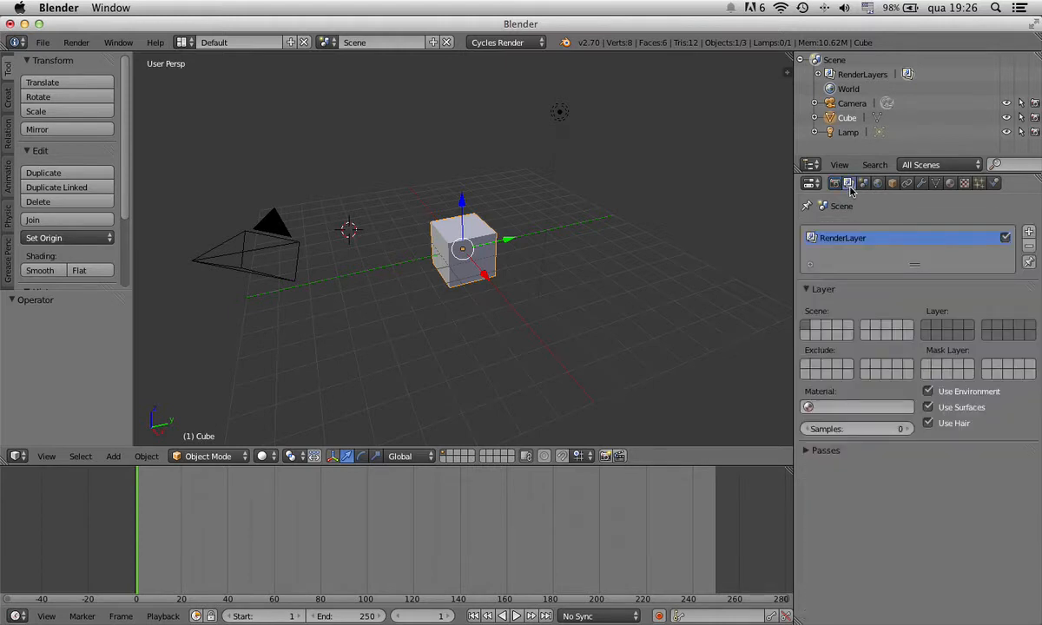
{"action": "left_click", "coordinate": [863, 184]}
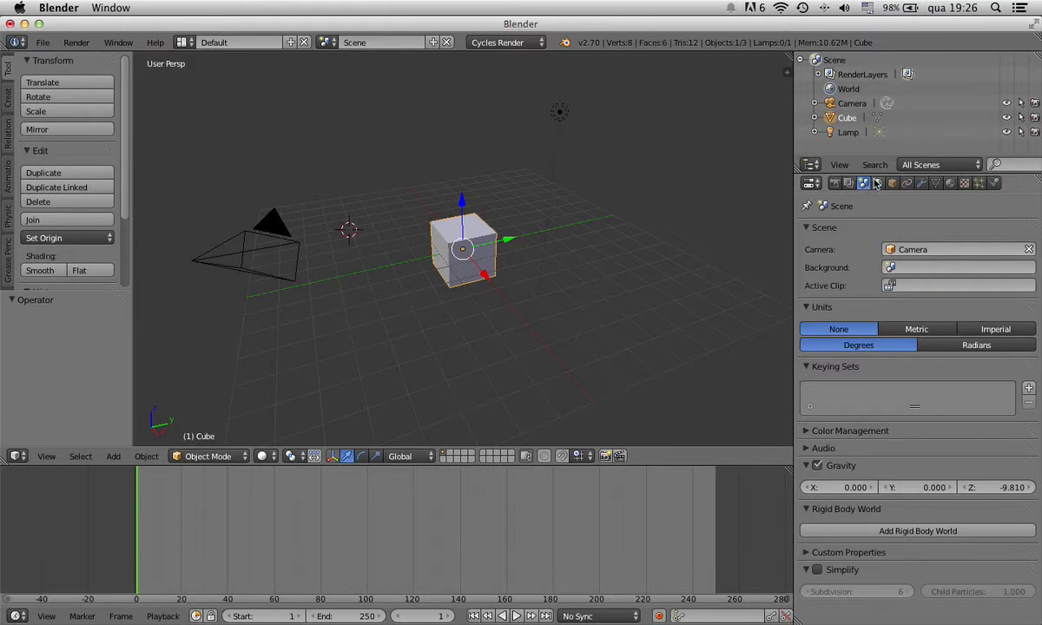
{"action": "left_click", "coordinate": [877, 184]}
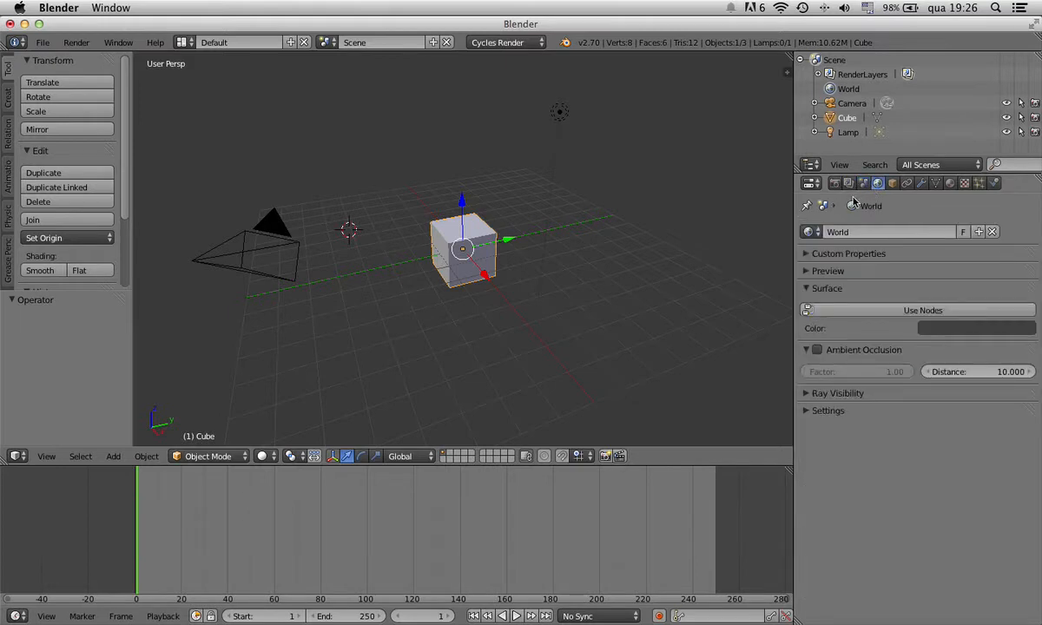
{"action": "left_click", "coordinate": [893, 183]}
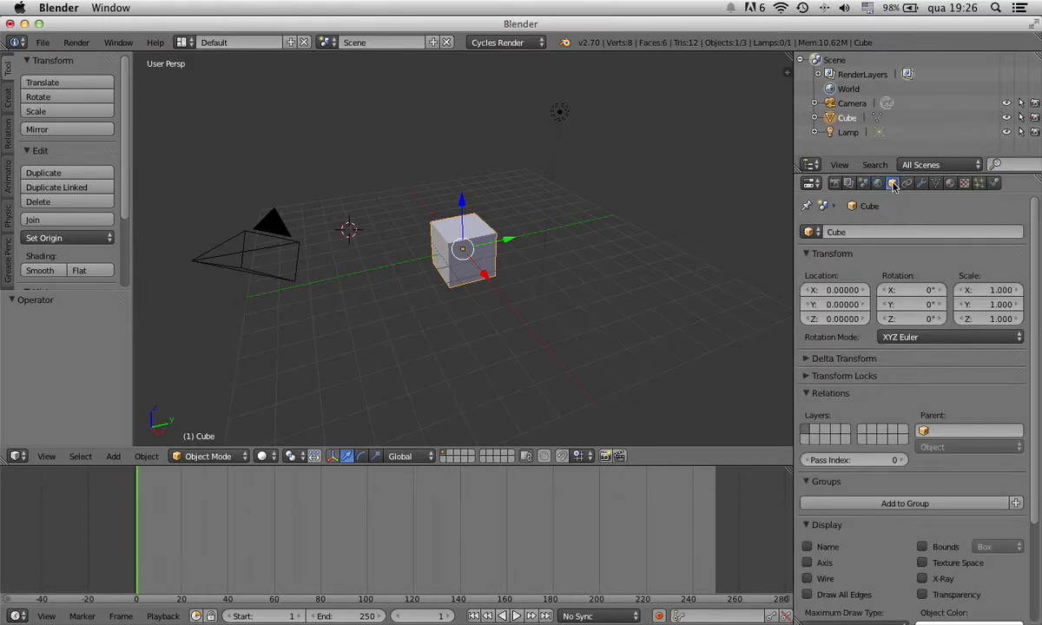
{"action": "left_click", "coordinate": [907, 183]}
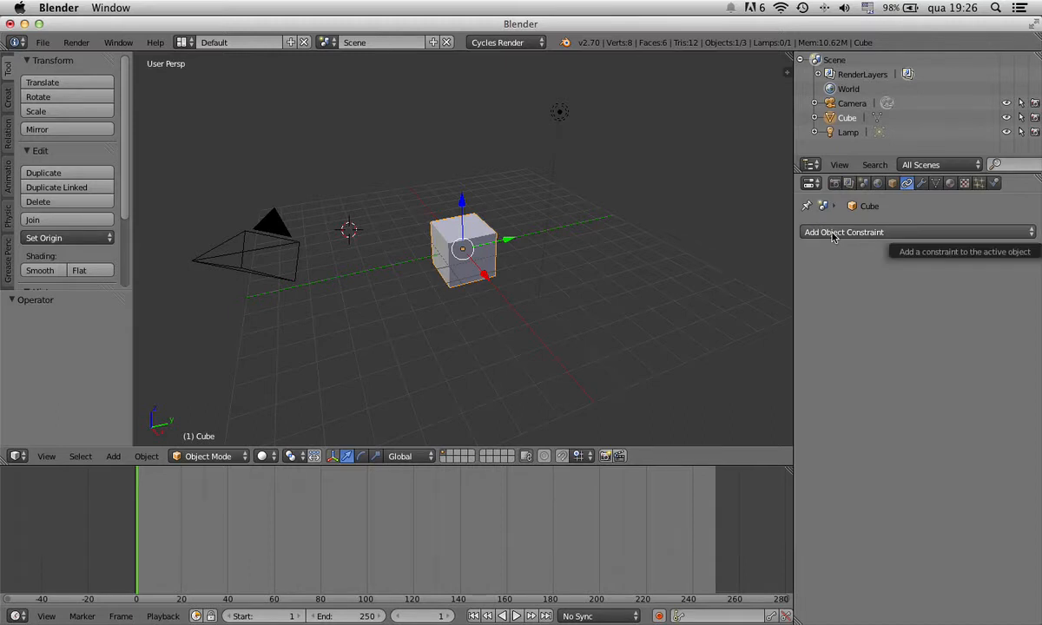
{"action": "left_click", "coordinate": [921, 182]}
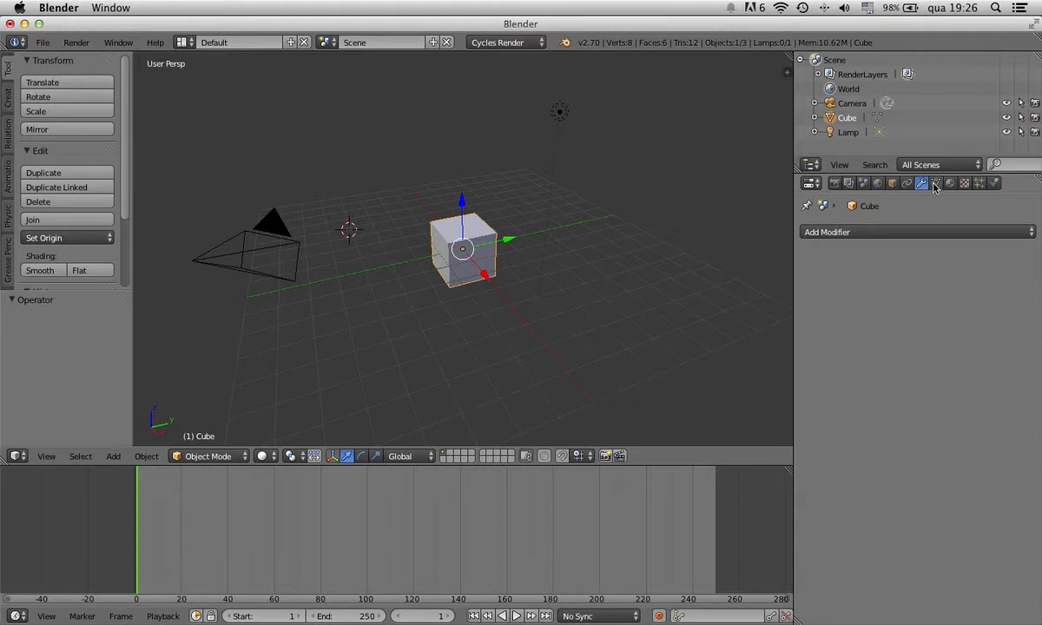
{"action": "left_click", "coordinate": [935, 183]}
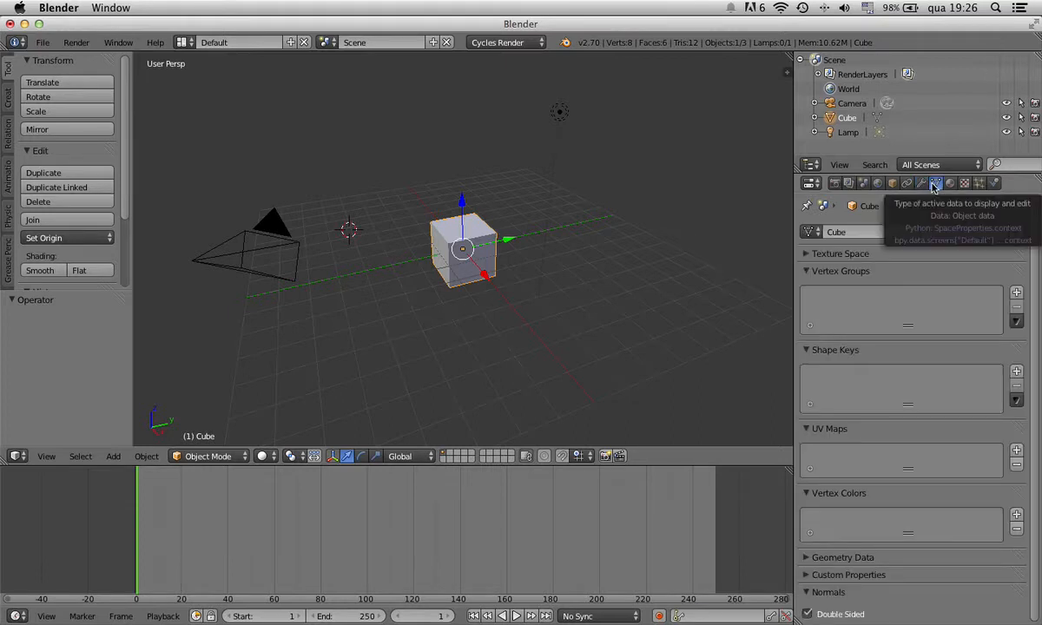
{"action": "left_click", "coordinate": [950, 184]}
{"action": "left_click", "coordinate": [966, 183]}
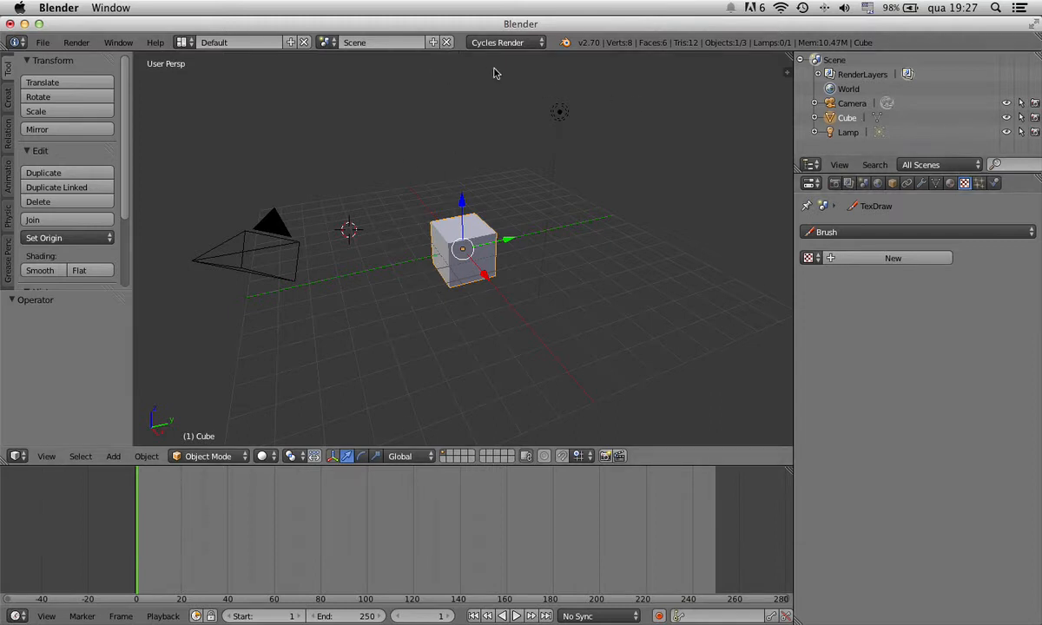
{"action": "right_click", "coordinate": [461, 51]}
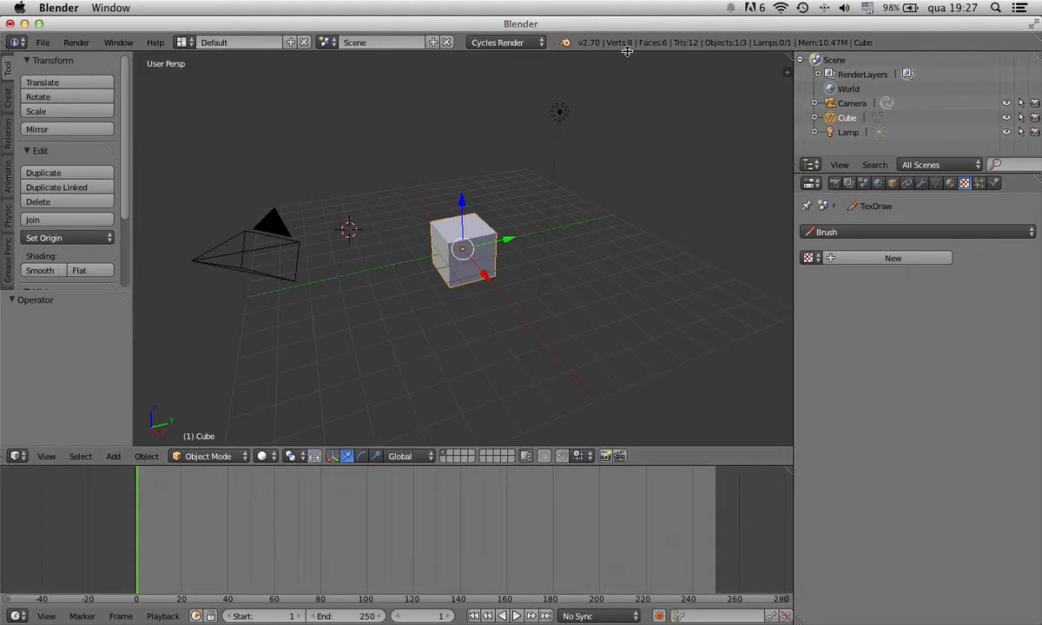
- Split the 3D view into two side-by-side areas and hide the tool shelf in the new one
{"action": "right_click", "coordinate": [471, 51]}
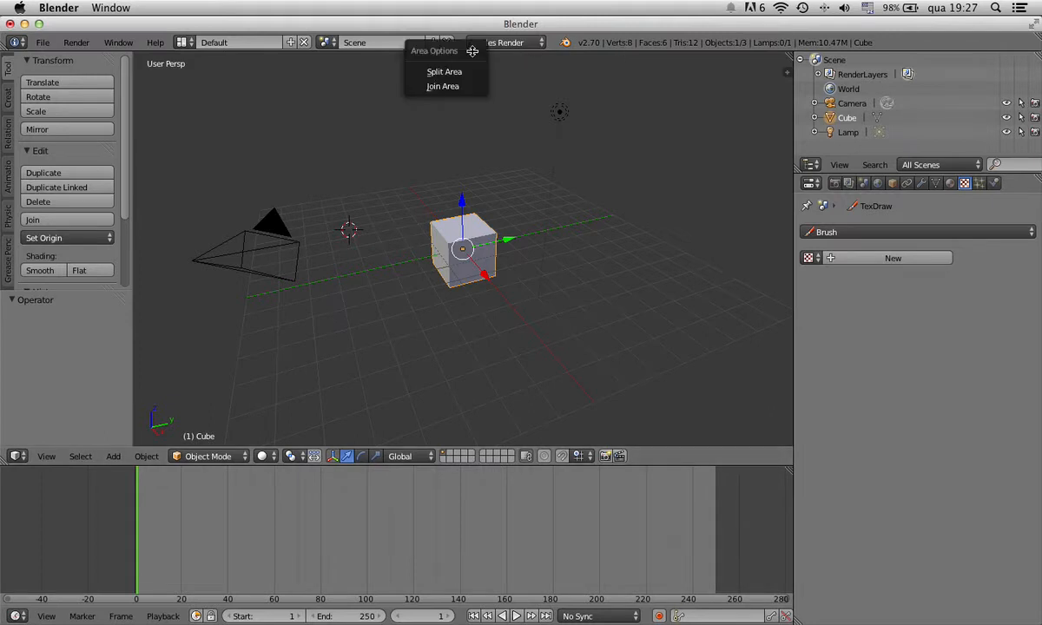
{"action": "left_click", "coordinate": [444, 69]}
{"action": "left_click", "coordinate": [445, 85]}
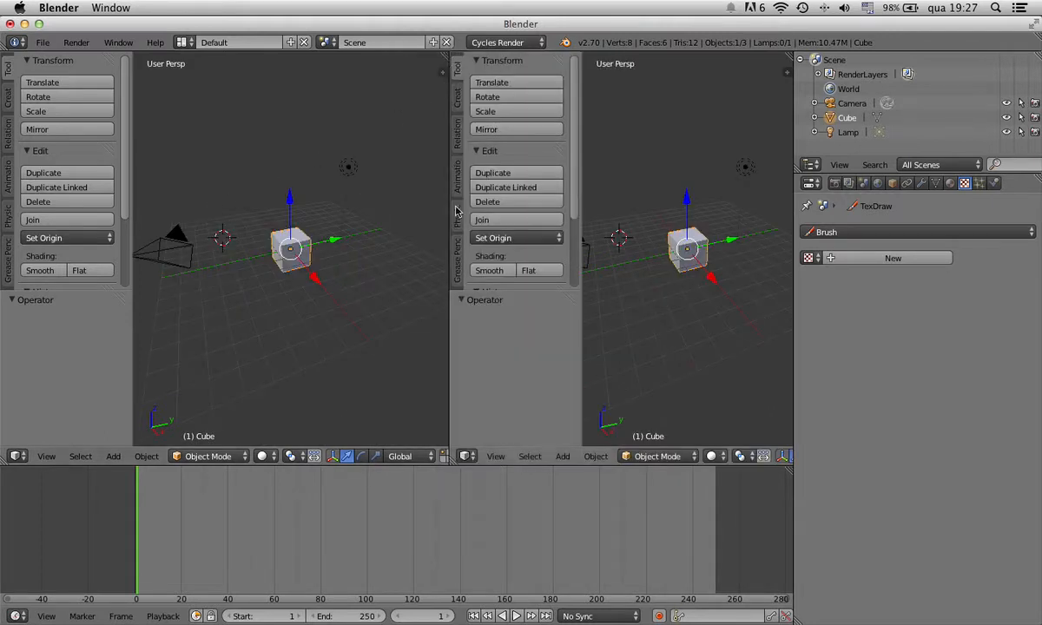
{"action": "left_click_drag", "start_coordinate": [582, 209], "coordinate": [417, 209]}
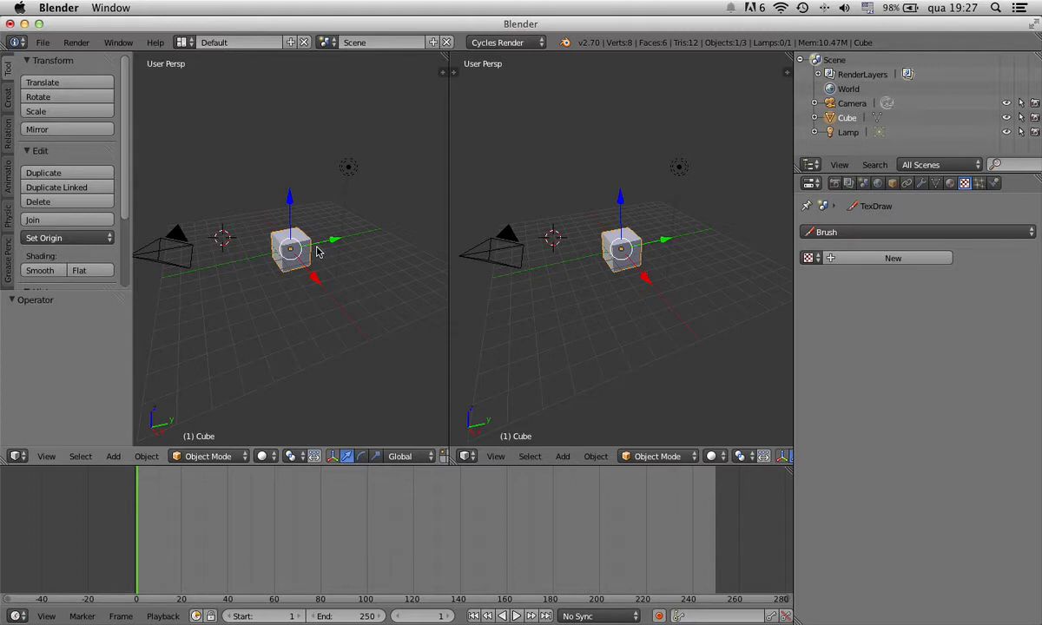
- Compare perspective and orthographic projection in the 3D view with the tool shelf, inspecting the cube at different distances
{"action": "middle_click_drag", "start_coordinate": [367, 256], "coordinate": [374, 280]}
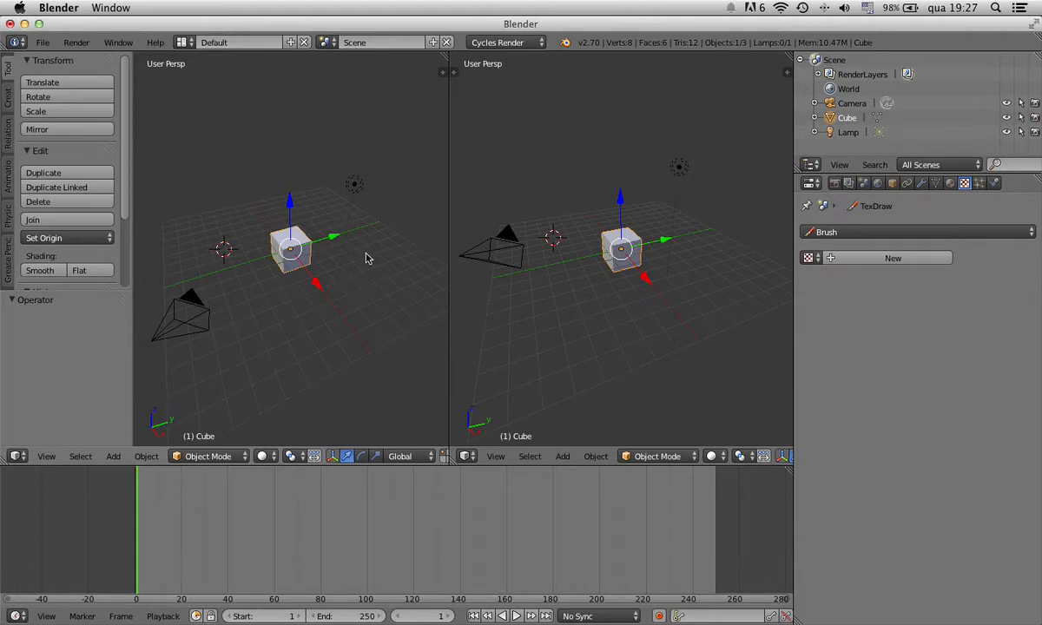
{"action": "key", "text": "KP_5"}
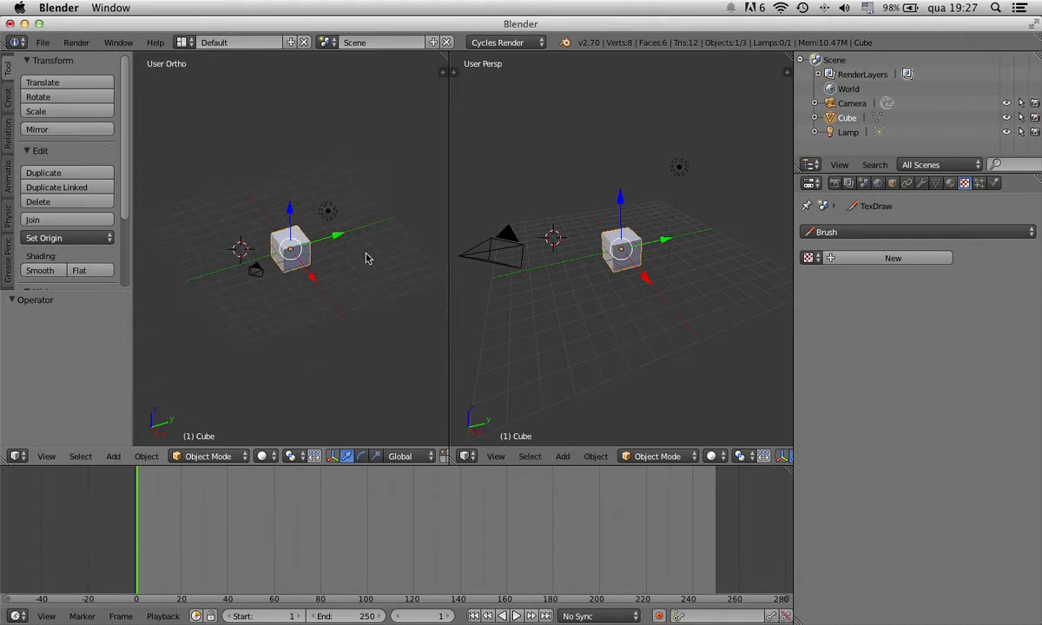
{"action": "key", "text": "KP_5"}
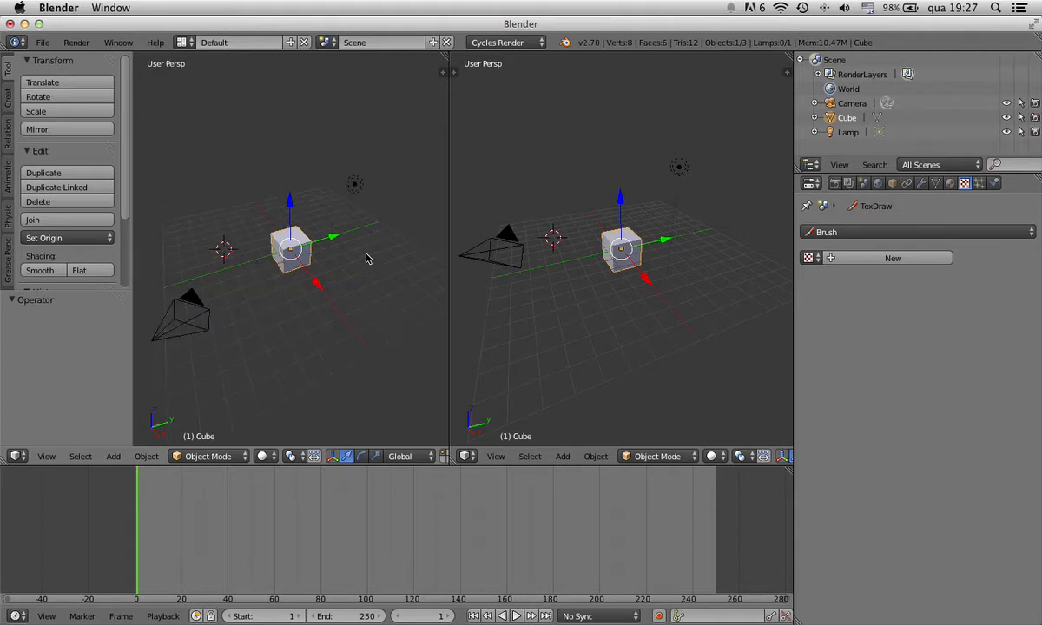
{"action": "scroll", "coordinate": [366, 258], "scroll_direction": "up", "scroll_amount": 3}
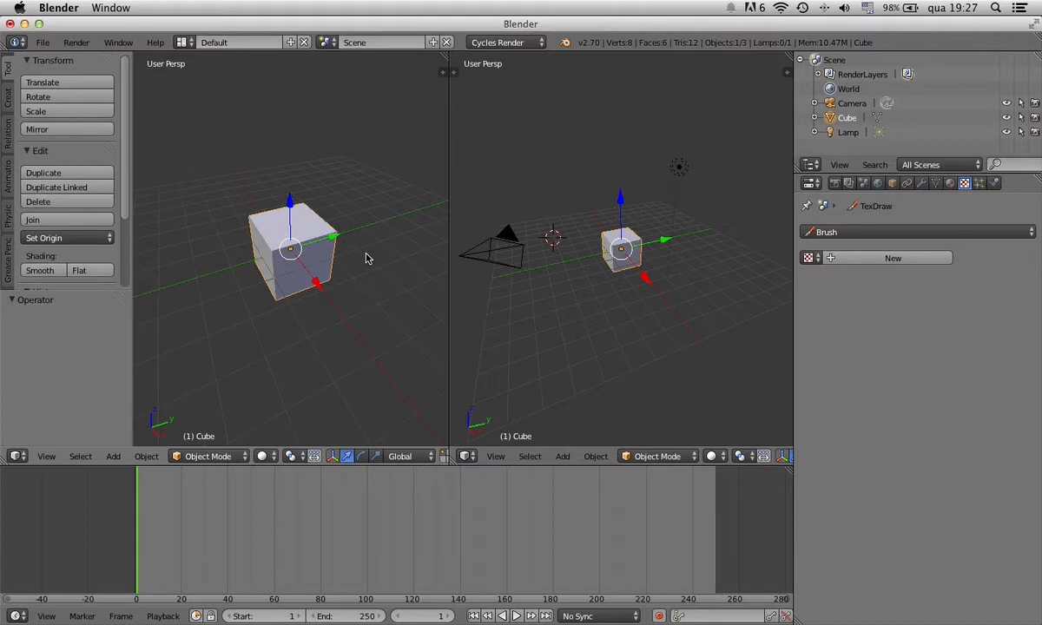
{"action": "scroll", "coordinate": [366, 258], "scroll_direction": "down", "scroll_amount": 4}
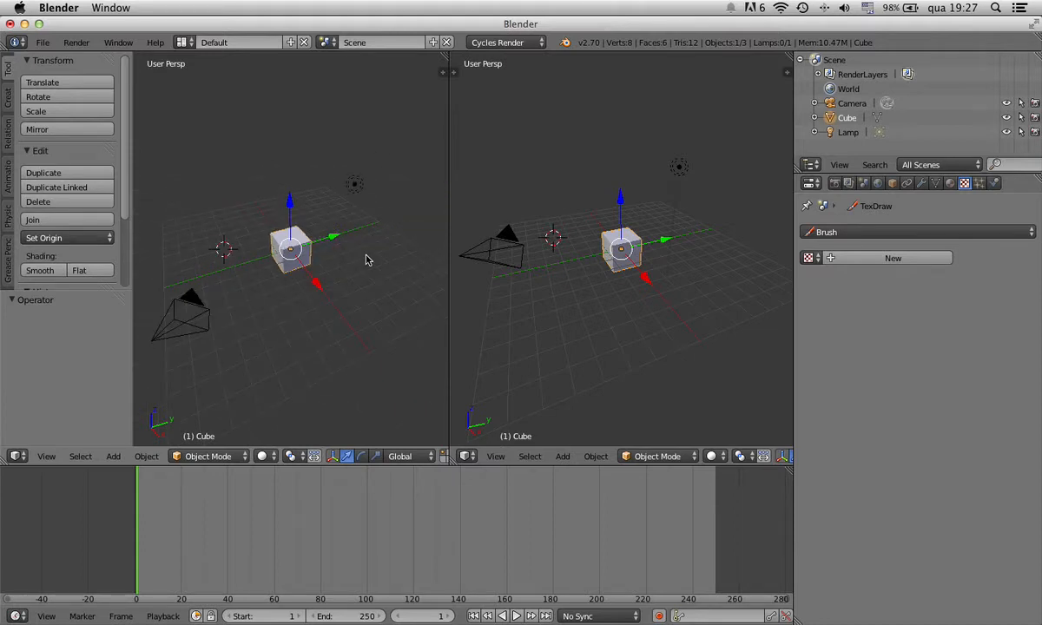
{"action": "key", "text": "KP_5"}
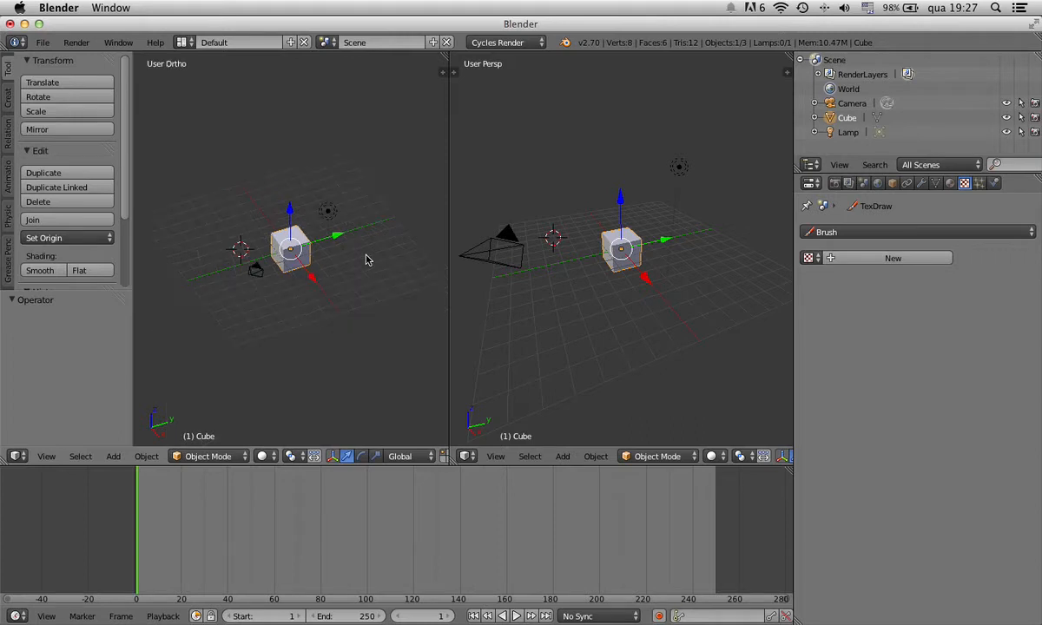
{"action": "key", "text": "KP_5"}
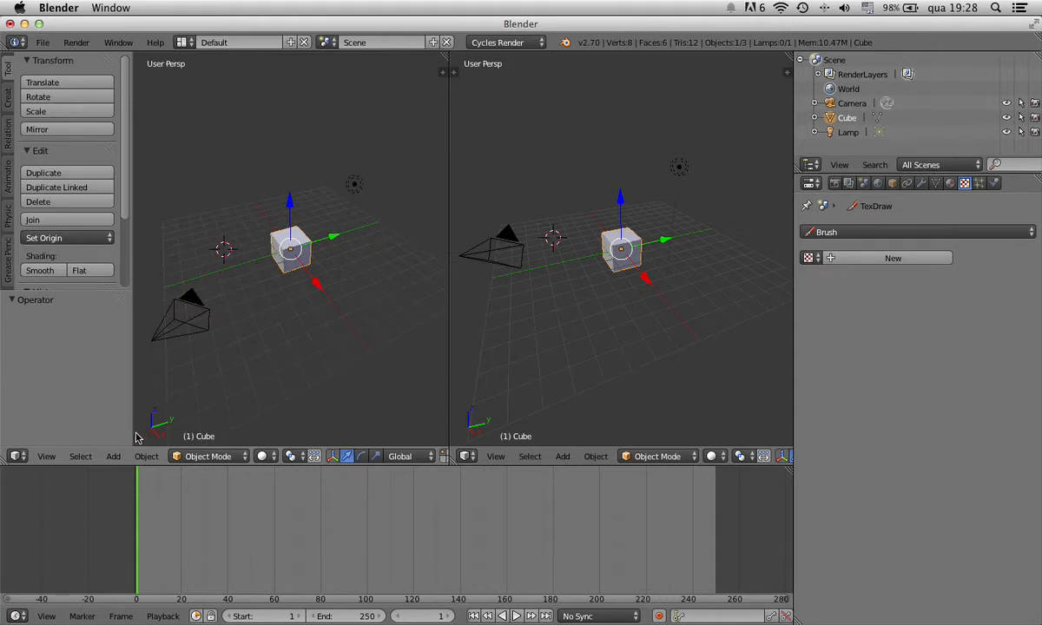
- Examine the cube in the 3D view with the tool shelf by panning, zooming in and out, and orbiting around it
{"action": "left_click", "coordinate": [47, 457]}
{"action": "left_click", "coordinate": [41, 460]}
{"action": "middle_click_drag", "start_coordinate": [324, 261], "coordinate": [294, 270]}
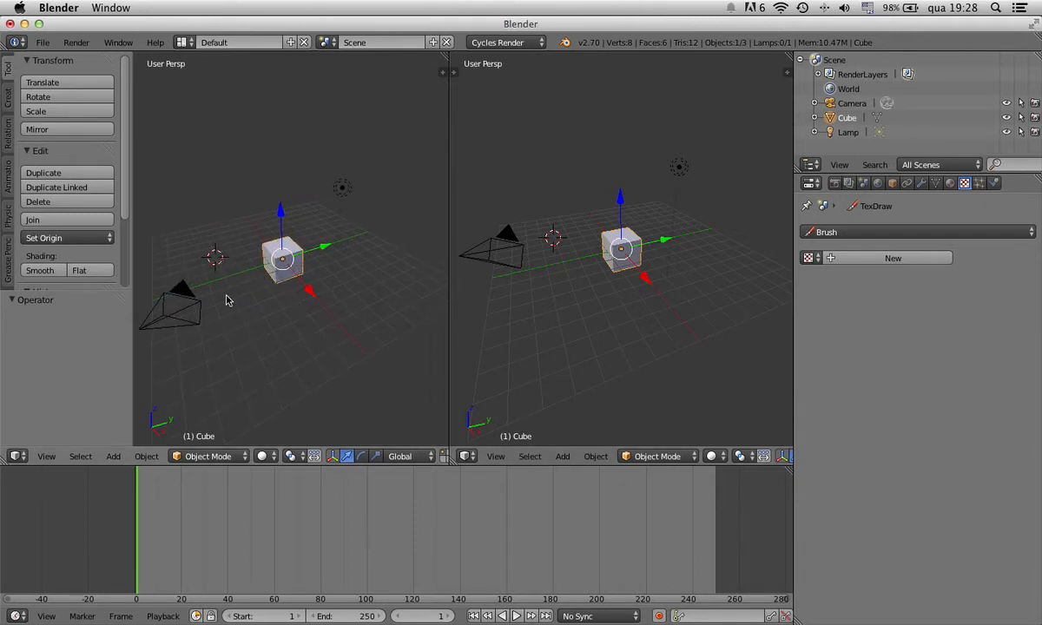
{"action": "scroll", "coordinate": [235, 318], "scroll_direction": "up", "scroll_amount": 5}
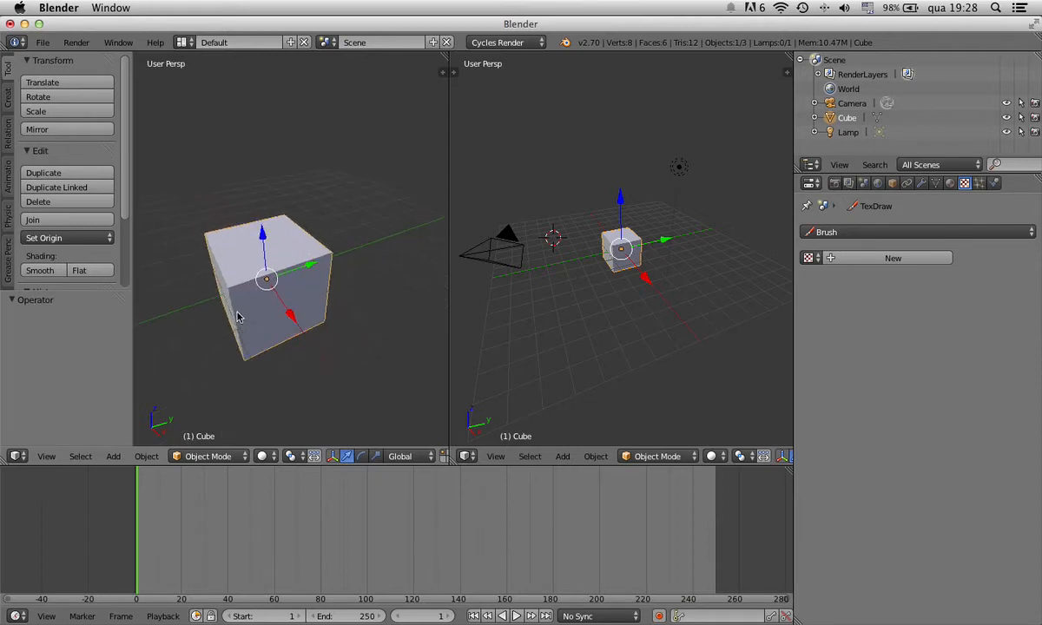
{"action": "scroll", "coordinate": [237, 319], "scroll_direction": "down", "scroll_amount": 4}
{"action": "scroll", "coordinate": [237, 319], "scroll_direction": "up", "scroll_amount": 5}
{"action": "scroll", "coordinate": [236, 319], "scroll_direction": "down", "scroll_amount": 6}
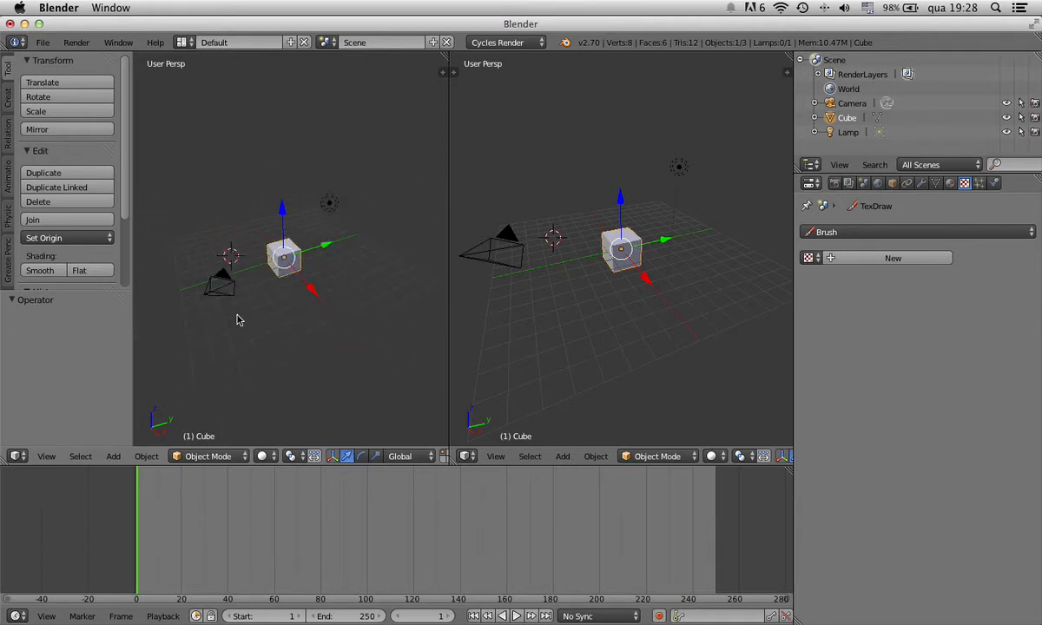
{"action": "scroll", "coordinate": [237, 319], "scroll_direction": "up", "scroll_amount": 3}
{"action": "scroll", "coordinate": [238, 319], "scroll_direction": "down", "scroll_amount": 3}
{"action": "scroll", "coordinate": [240, 320], "scroll_direction": "up", "scroll_amount": 3}
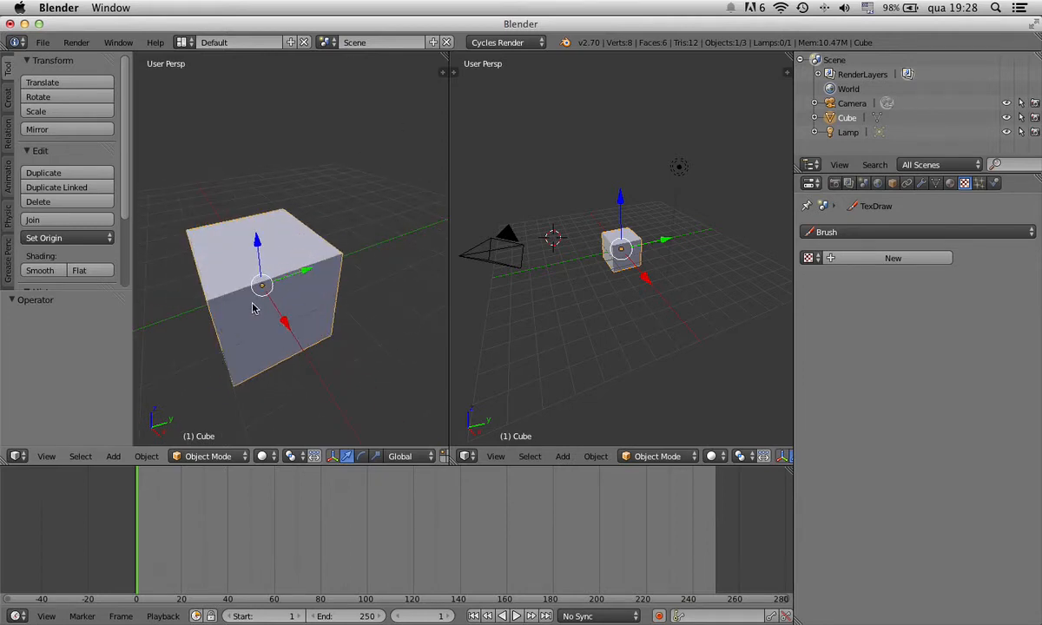
{"action": "middle_click_drag", "start_coordinate": [249, 315], "coordinate": [305, 295]}
{"action": "scroll", "coordinate": [261, 286], "scroll_direction": "down", "scroll_amount": 5}
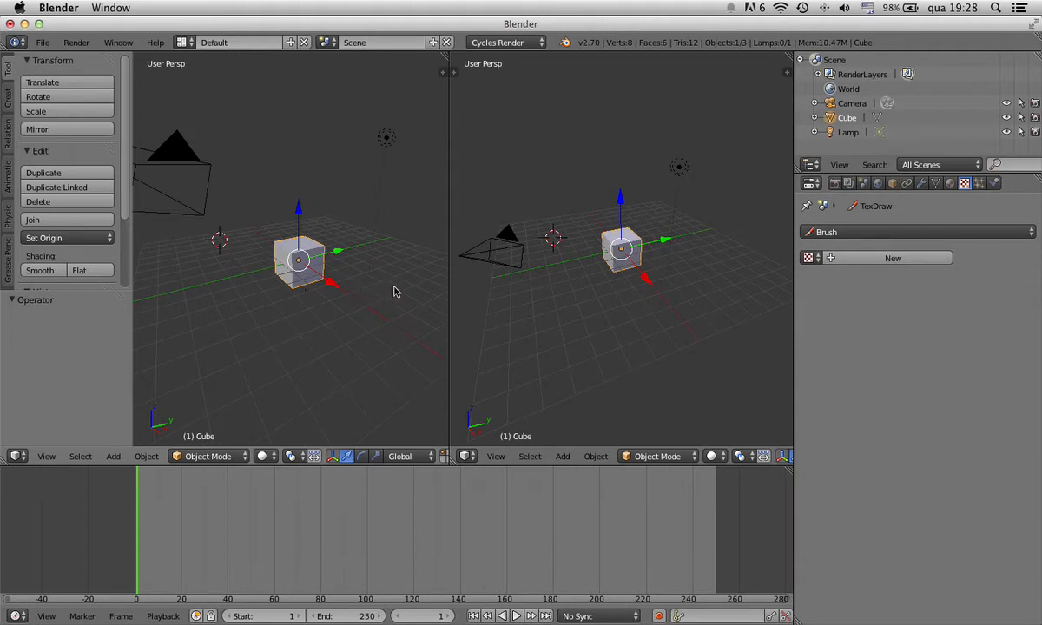
- Select the camera and set the 3D view without the tool shelf to look through it, enlarging the camera frame
{"action": "right_click", "coordinate": [482, 258]}
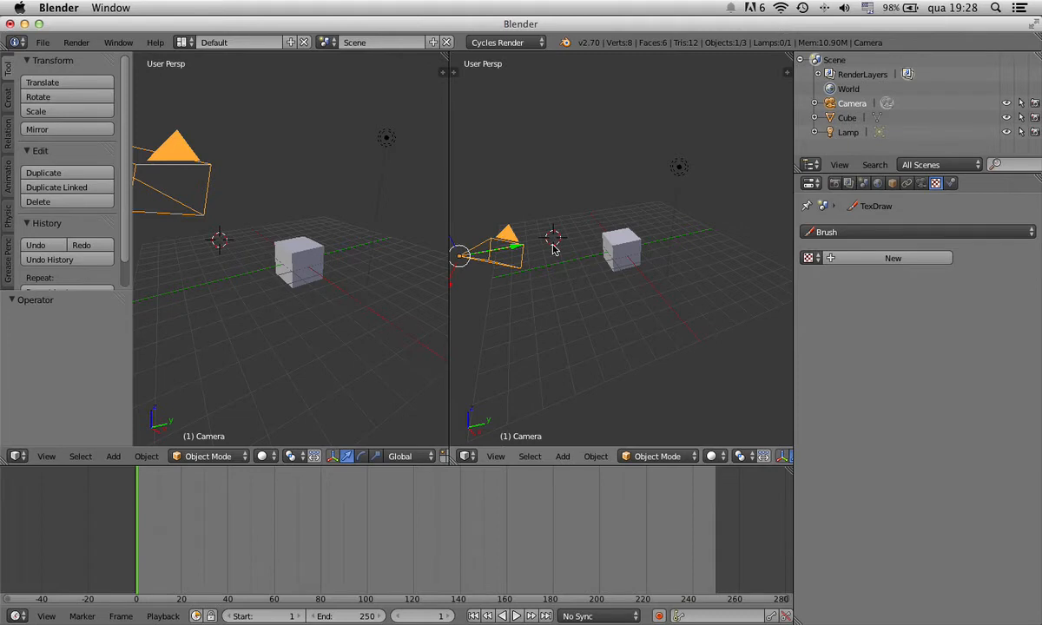
{"action": "key", "text": "KP_0"}
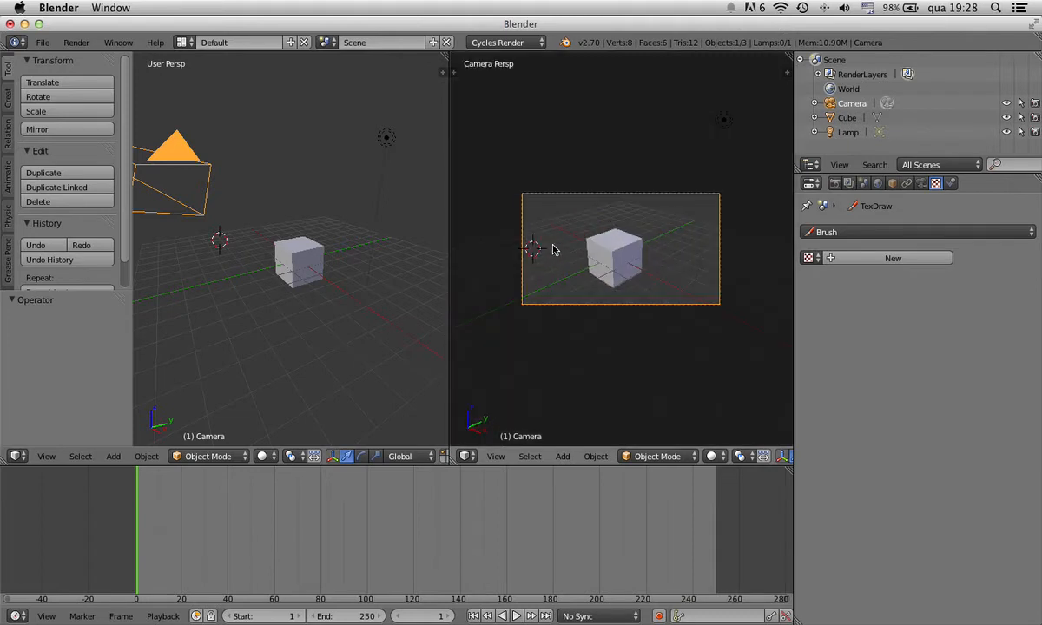
{"action": "scroll", "coordinate": [556, 248], "scroll_direction": "up", "scroll_amount": 2}
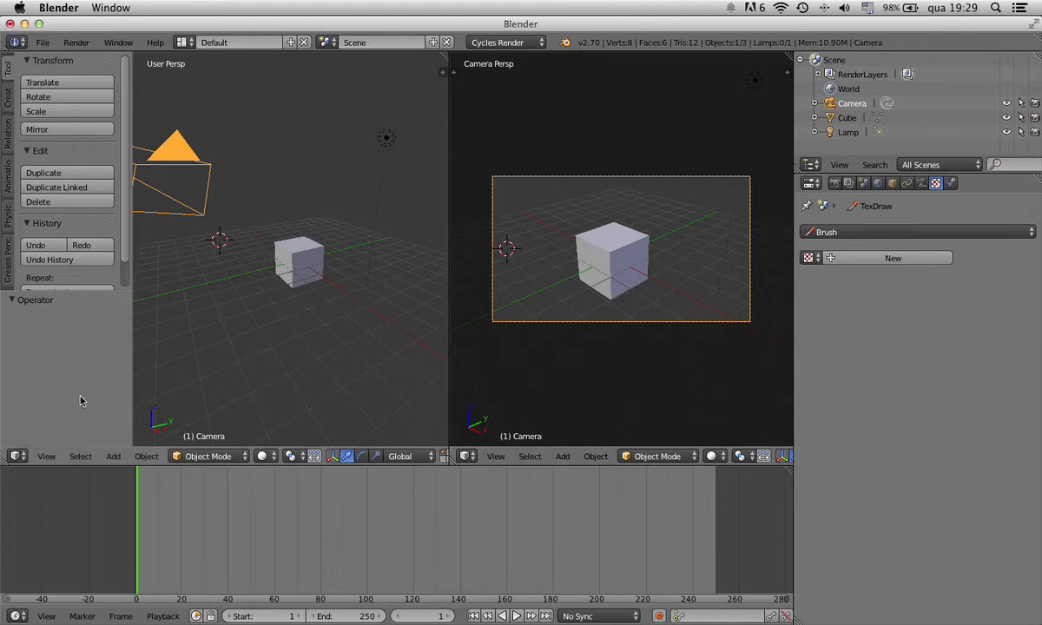
- Set the 3D view with the tool shelf to orthographic and go through its front, right and top viewpoints
{"action": "left_click", "coordinate": [40, 460]}
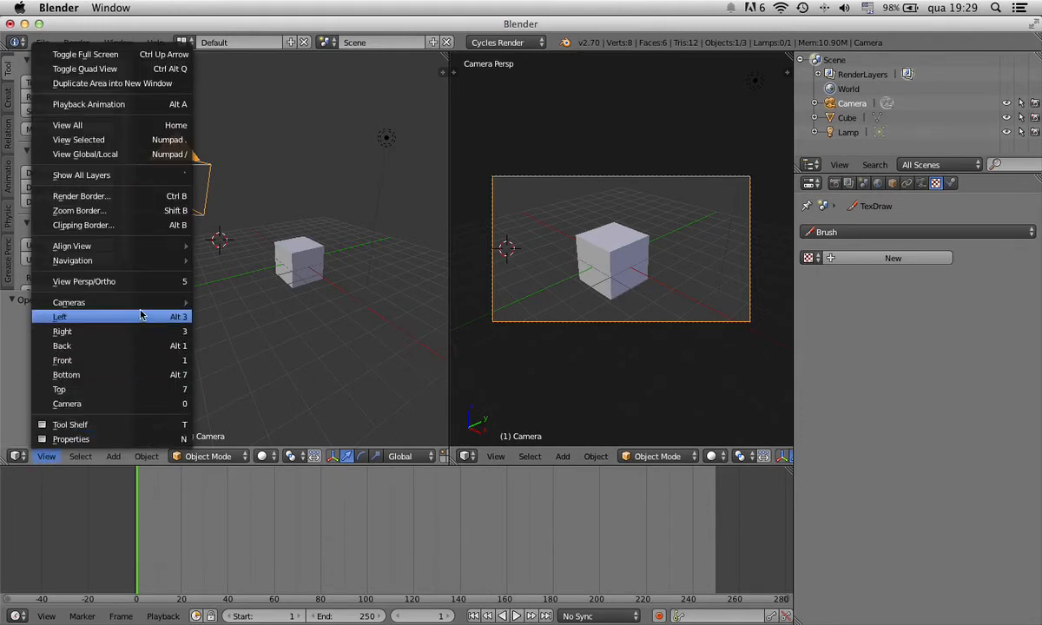
{"action": "mouse_move", "coordinate": [143, 308]}
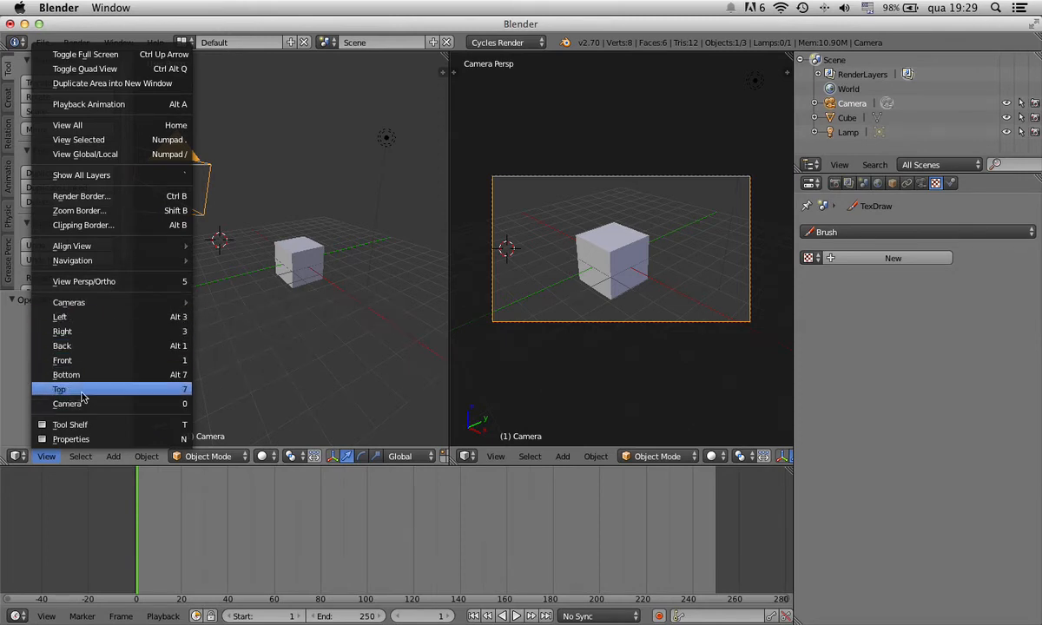
{"action": "left_click", "coordinate": [46, 457]}
{"action": "left_click", "coordinate": [47, 457]}
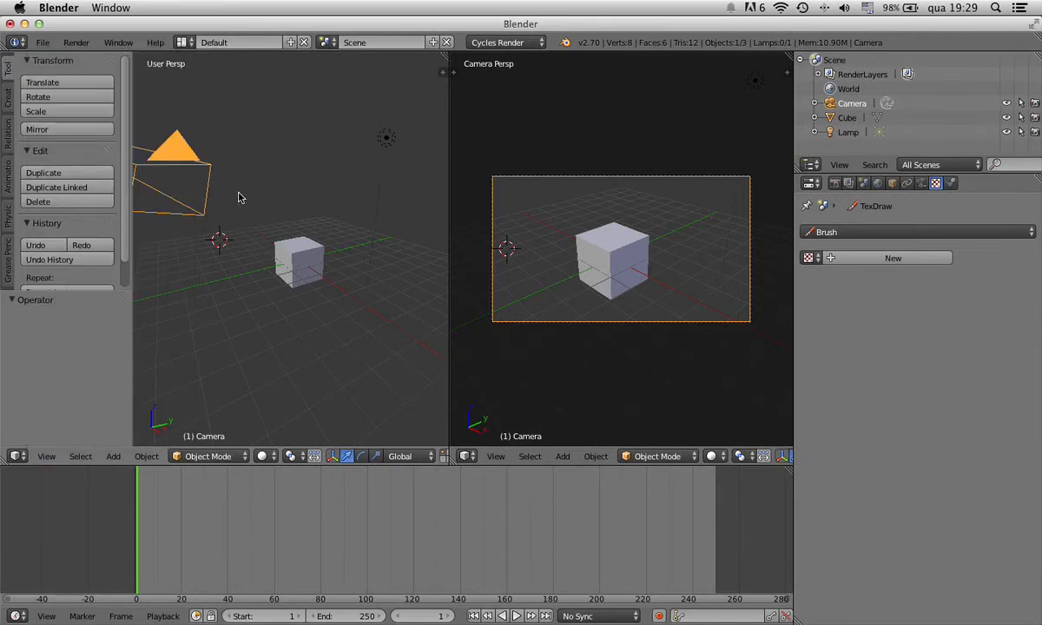
{"action": "key", "text": "KP_5"}
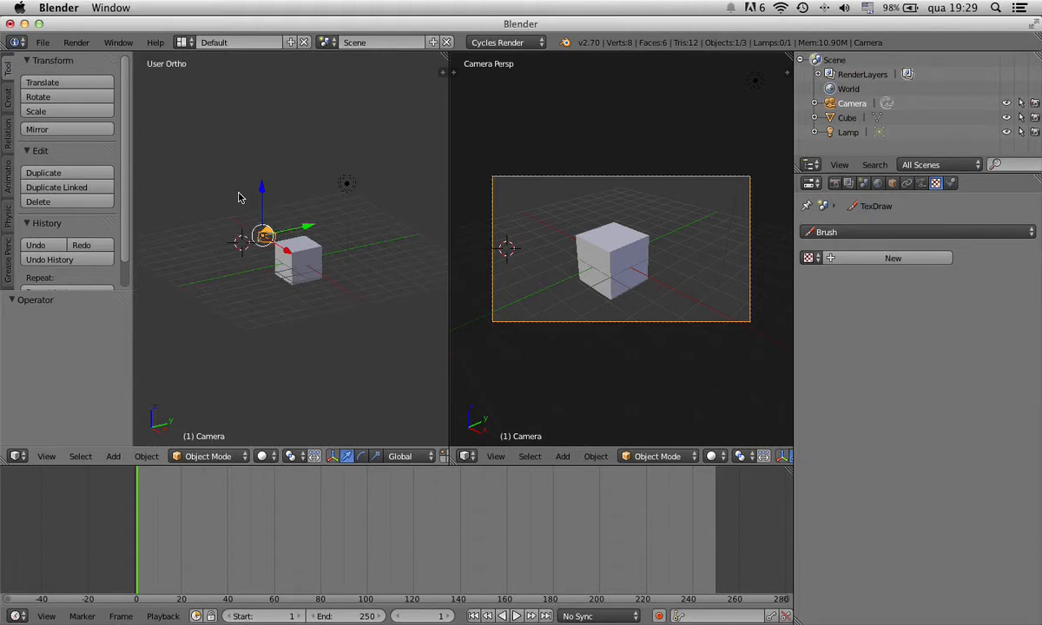
{"action": "key", "text": "KP_1"}
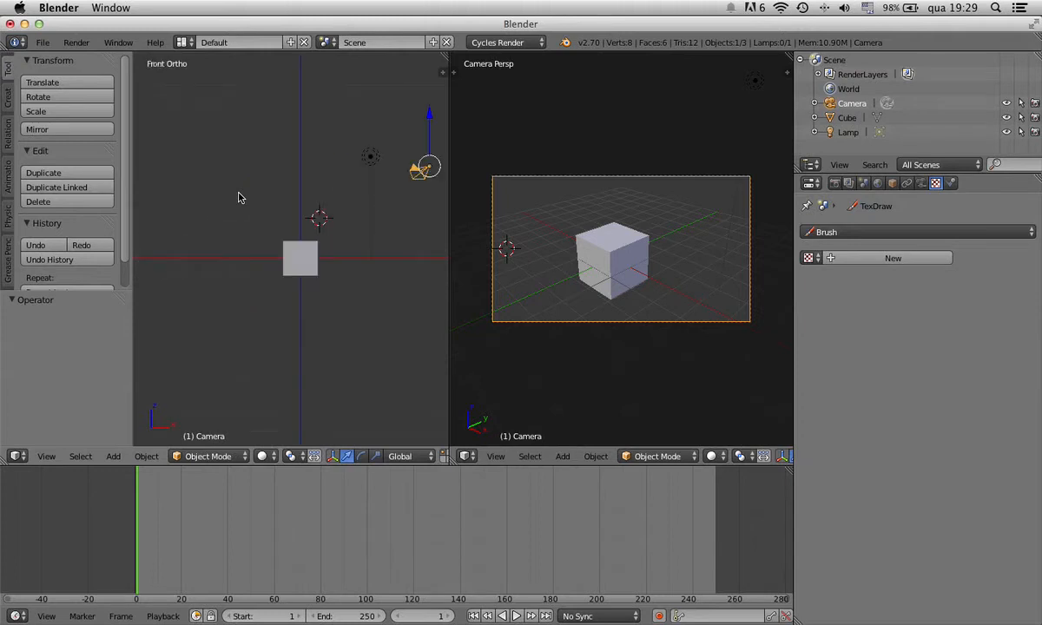
{"action": "scroll", "coordinate": [240, 199], "scroll_direction": "up", "scroll_amount": 5}
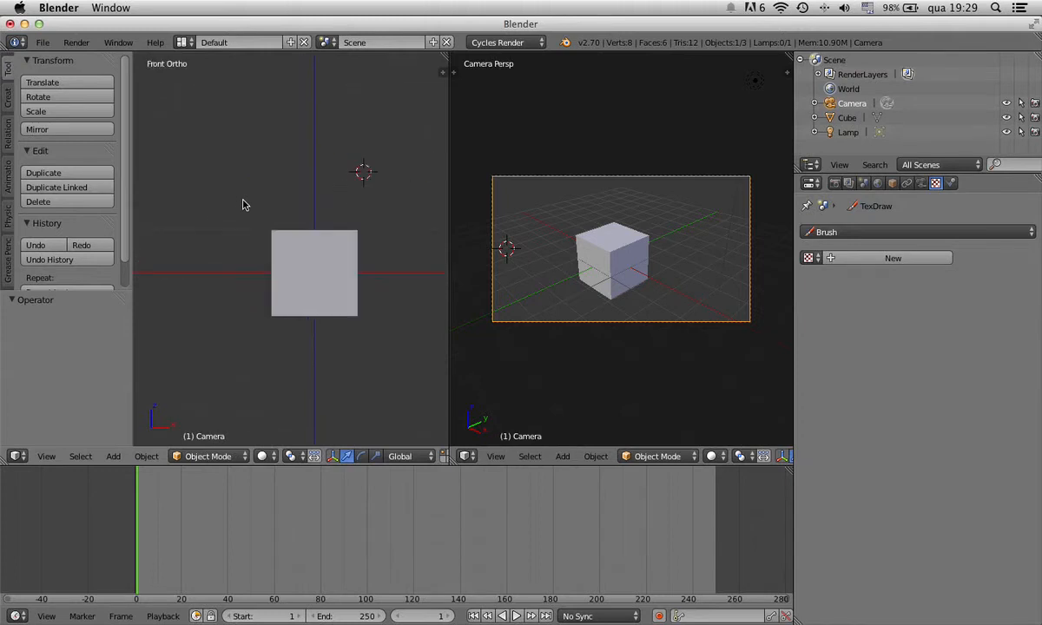
{"action": "key", "text": "KP_3"}
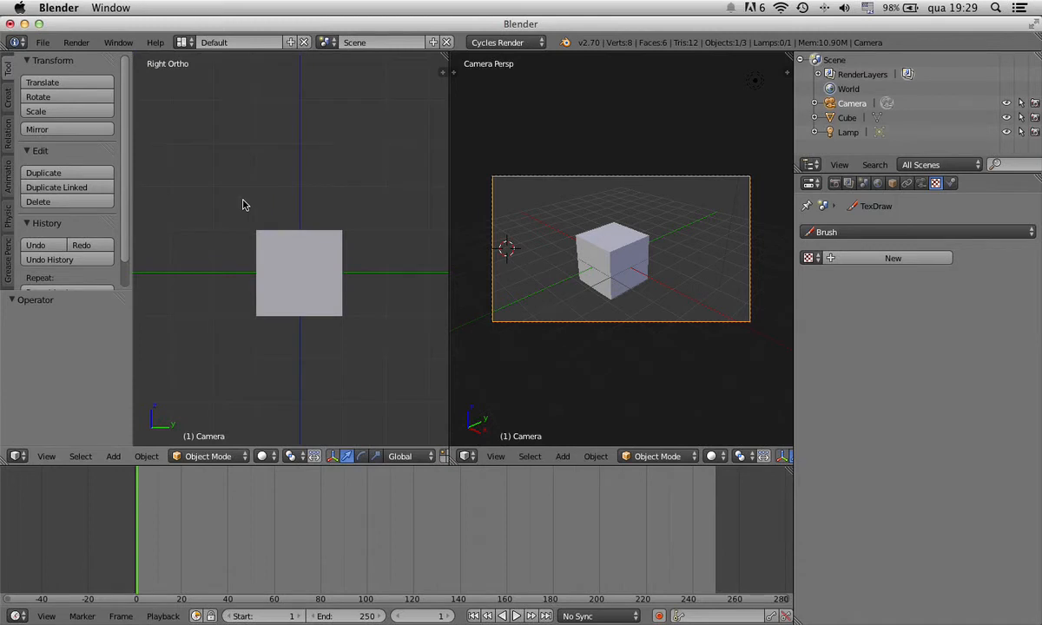
{"action": "key", "text": "KP_7"}
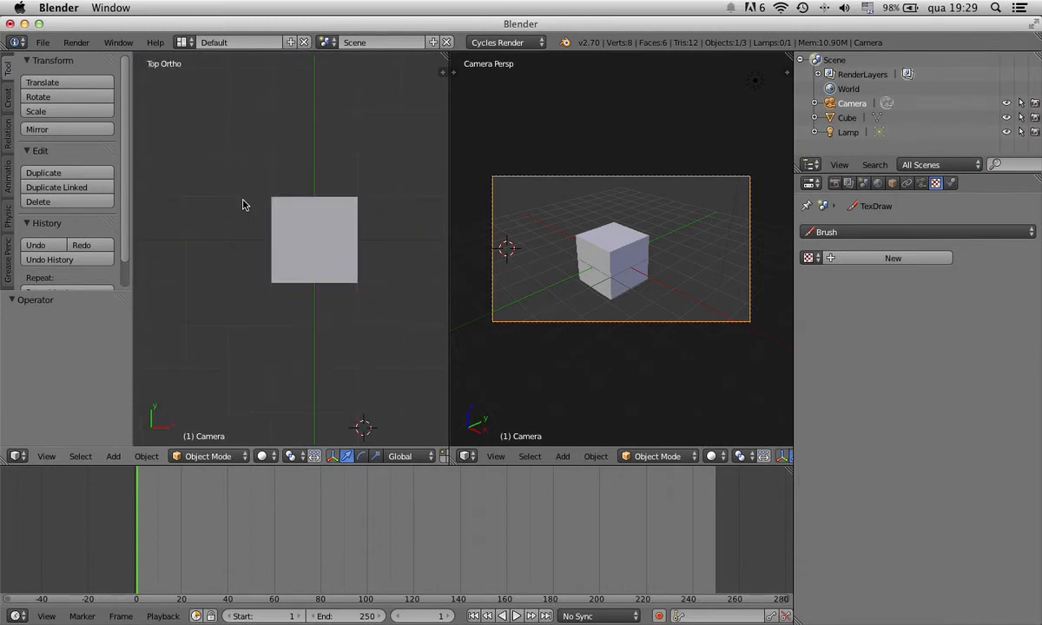
- Select the cube, return the orthographic view to the front viewpoint and delete the cube
{"action": "right_click", "coordinate": [276, 230]}
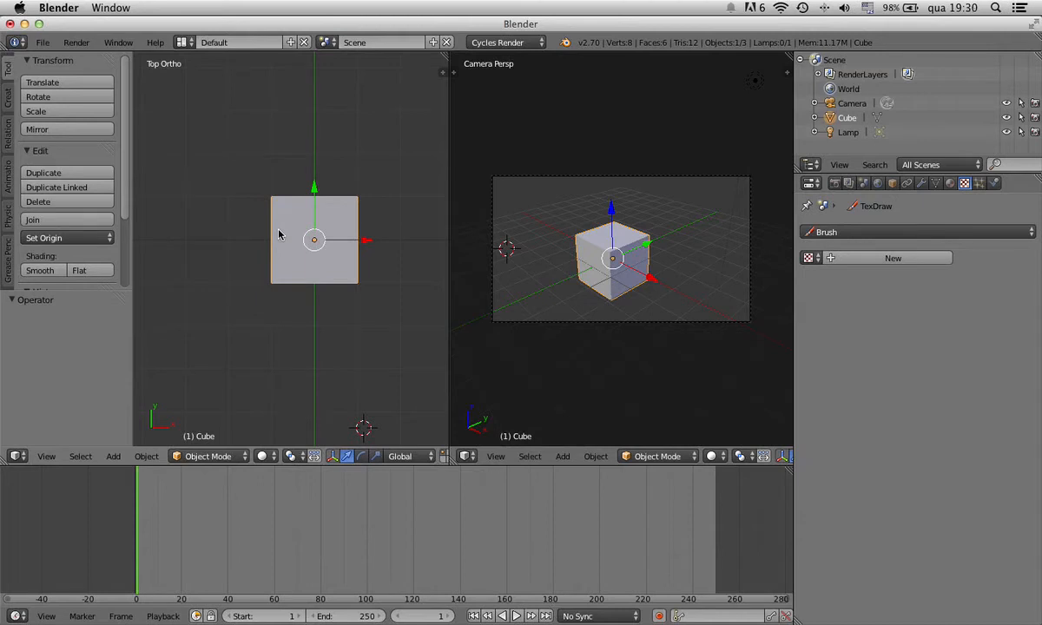
{"action": "key", "text": "KP_1"}
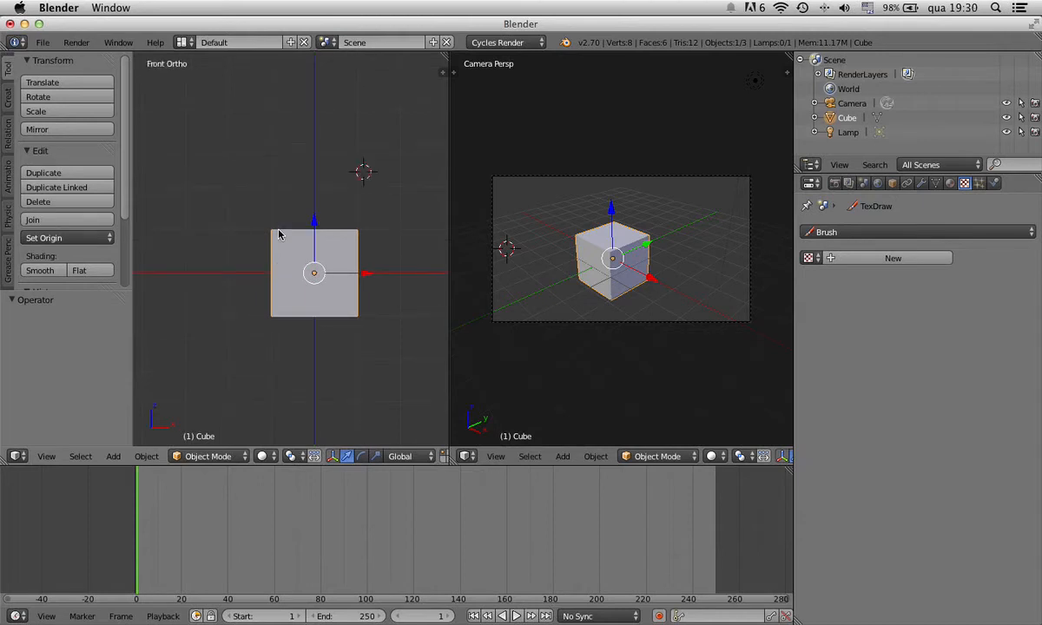
{"action": "key", "text": "x"}
{"action": "key", "text": "x"}
{"action": "left_click", "coordinate": [256, 227]}
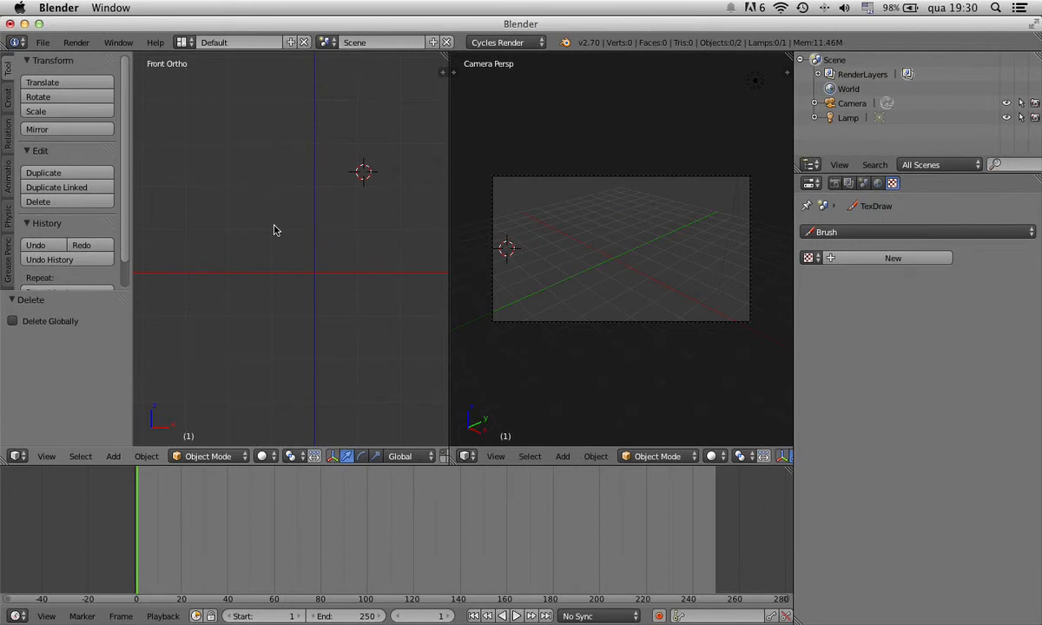
- Reset the 3D cursor to the world origin and center the front view closely on it
{"action": "key", "text": "shift+c"}
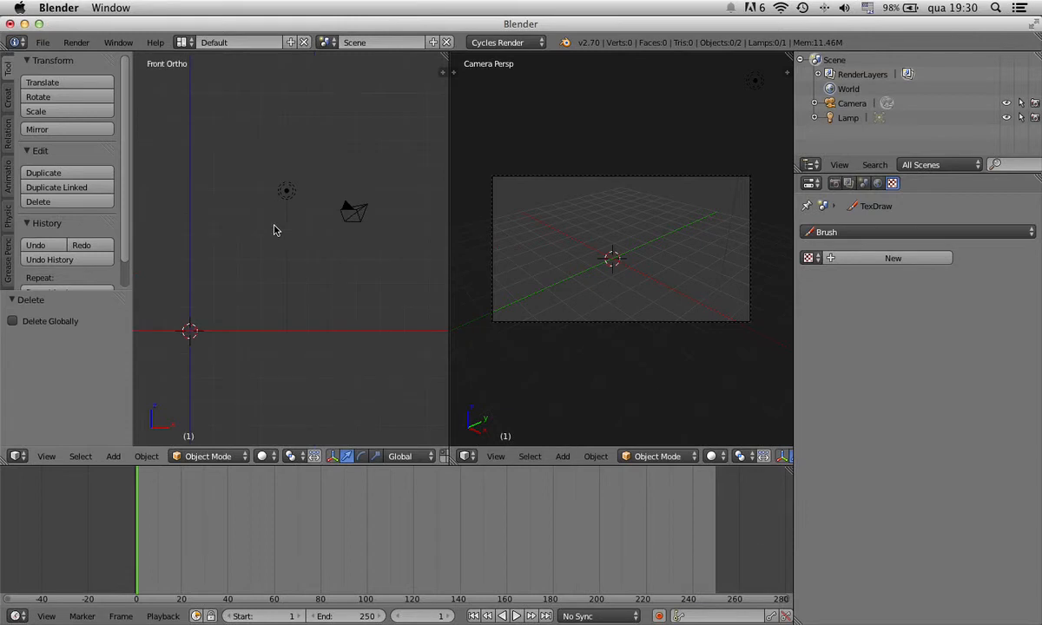
{"action": "middle_click_drag", "start_coordinate": [251, 256], "coordinate": [338, 170], "text": "shift"}
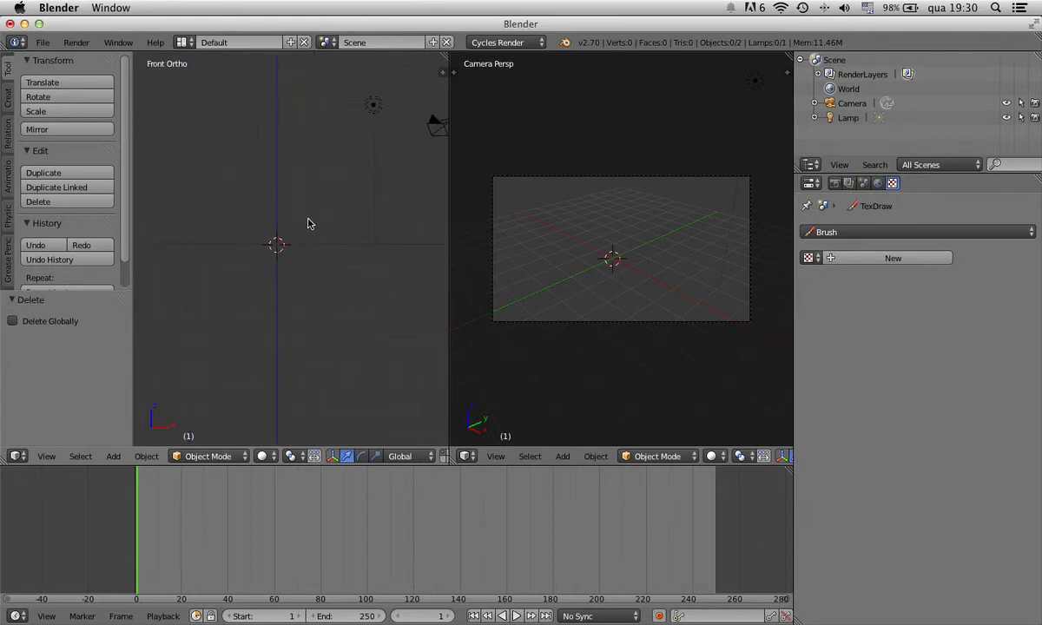
{"action": "scroll", "coordinate": [283, 254], "scroll_direction": "up", "scroll_amount": 2}
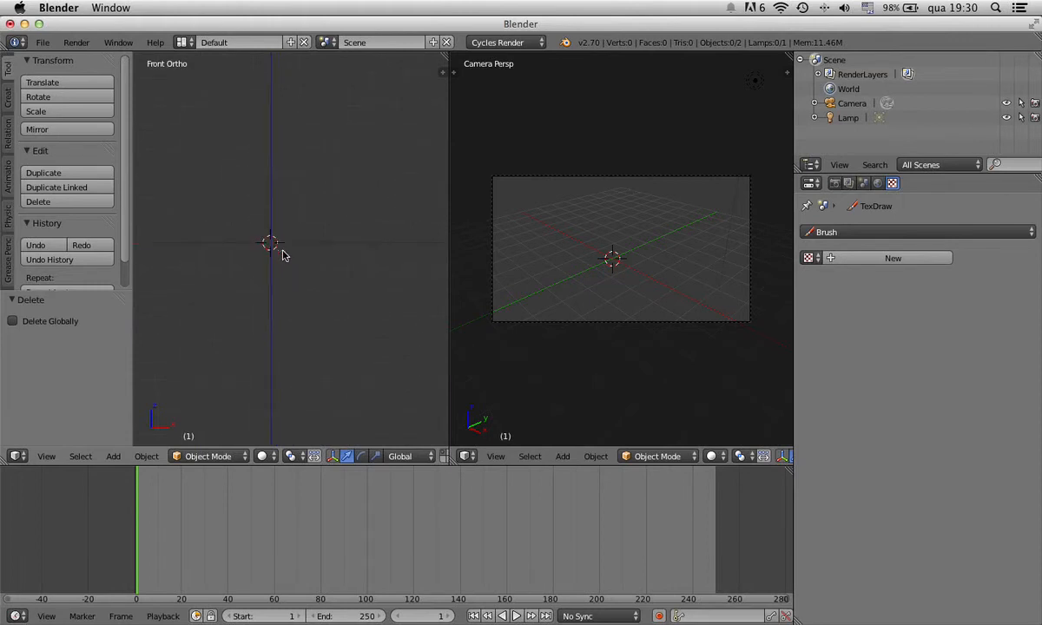
{"action": "scroll", "coordinate": [283, 255], "scroll_direction": "up", "scroll_amount": 4}
{"action": "middle_click_drag", "start_coordinate": [270, 238], "coordinate": [297, 250], "text": "shift"}
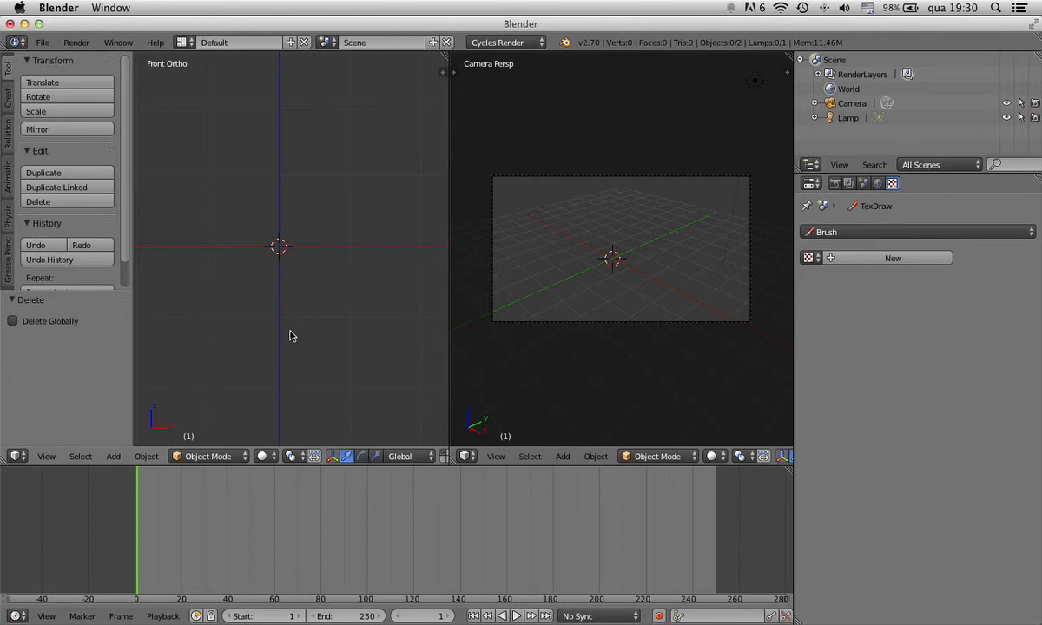
- Add a monkey mesh at the 3D cursor
{"action": "key", "text": "shift+a"}
{"action": "mouse_move", "coordinate": [273, 333]}
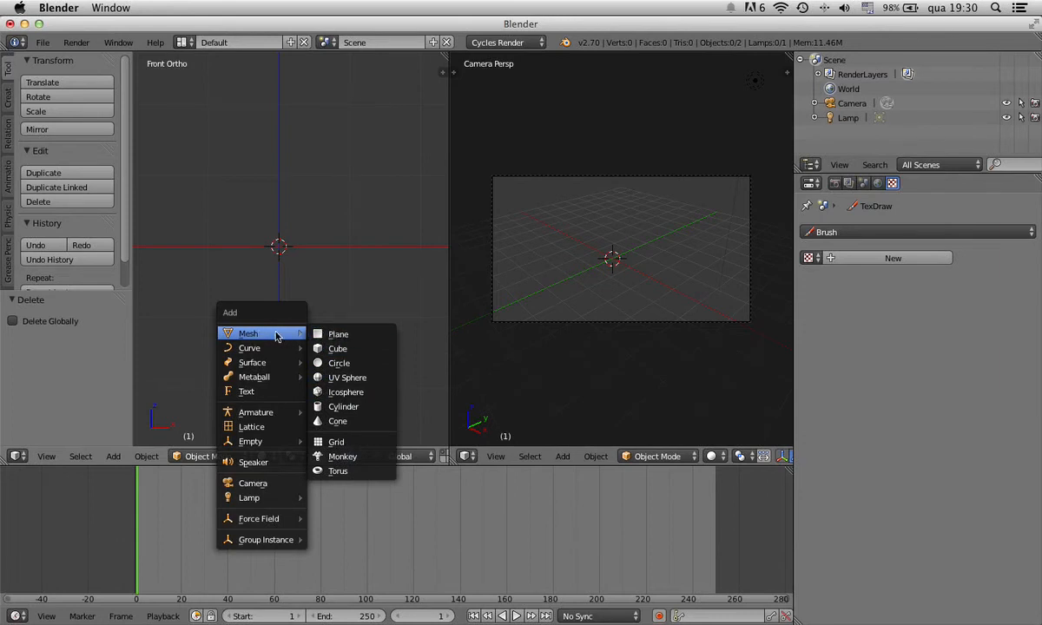
{"action": "left_click", "coordinate": [339, 463]}
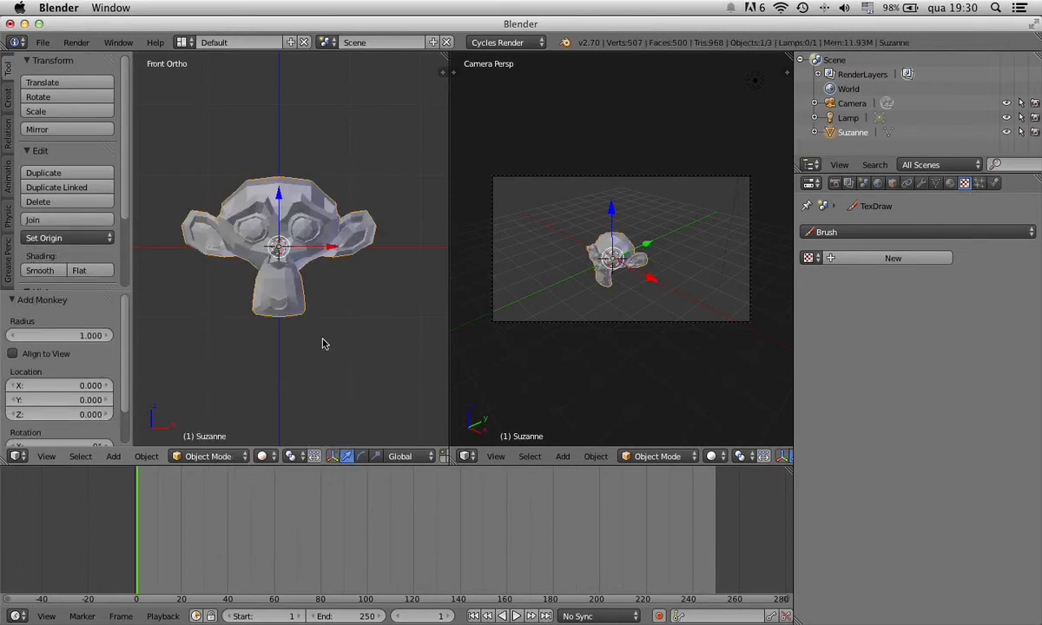
- Inspect the monkey from the right, front and top orthographic viewpoints, keeping it centered in the view
{"action": "key", "text": "KP_3"}
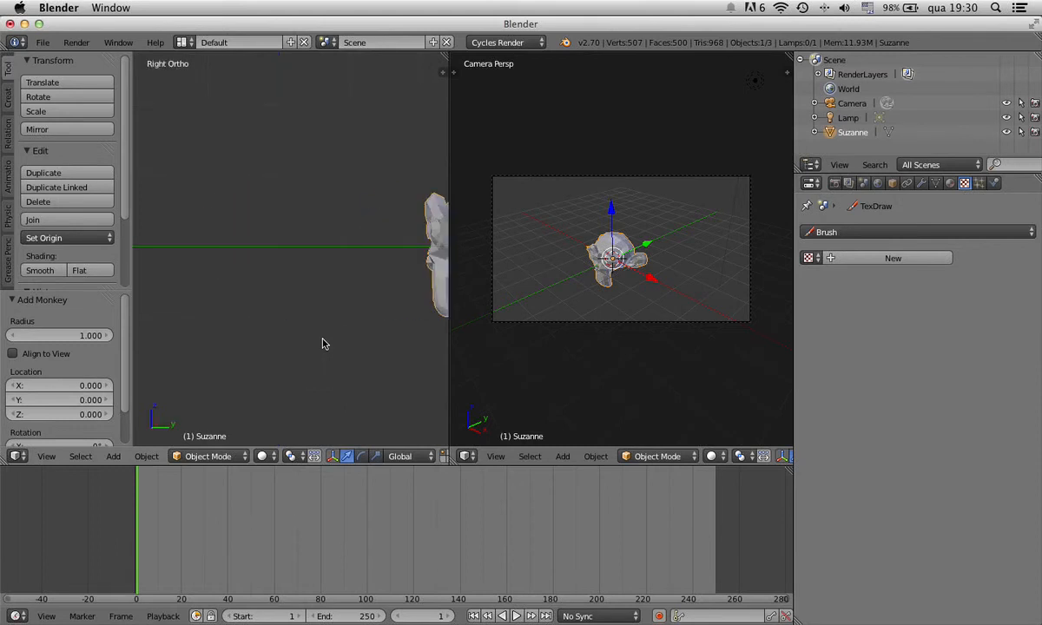
{"action": "middle_click_drag", "start_coordinate": [344, 337], "coordinate": [277, 330], "text": "shift"}
{"action": "key", "text": "KP_1"}
{"action": "key", "text": "KP_3"}
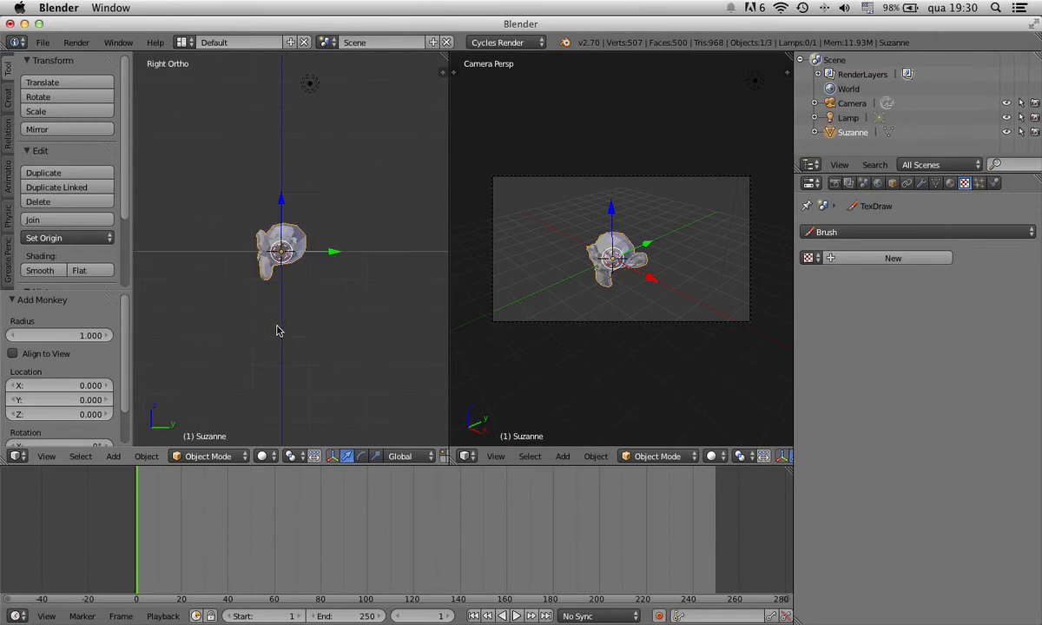
{"action": "key", "text": "KP_7"}
{"action": "scroll", "coordinate": [277, 330], "scroll_direction": "up", "scroll_amount": 4}
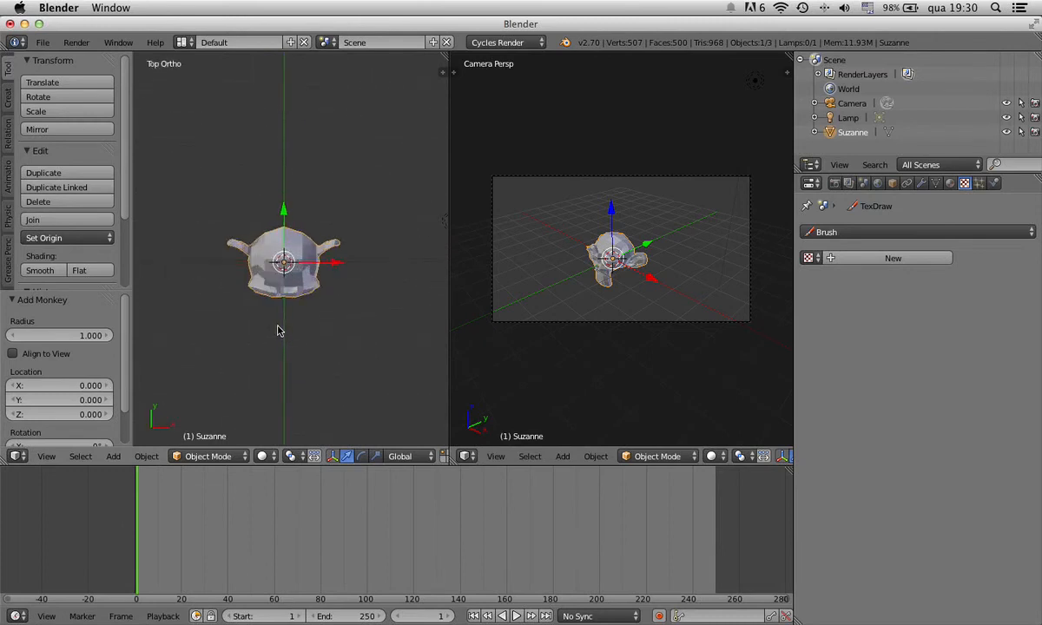
- Orbit to an angled view of the monkey and compare orthographic with perspective projection, finishing in perspective
{"action": "middle_click_drag", "start_coordinate": [300, 337], "coordinate": [308, 231]}
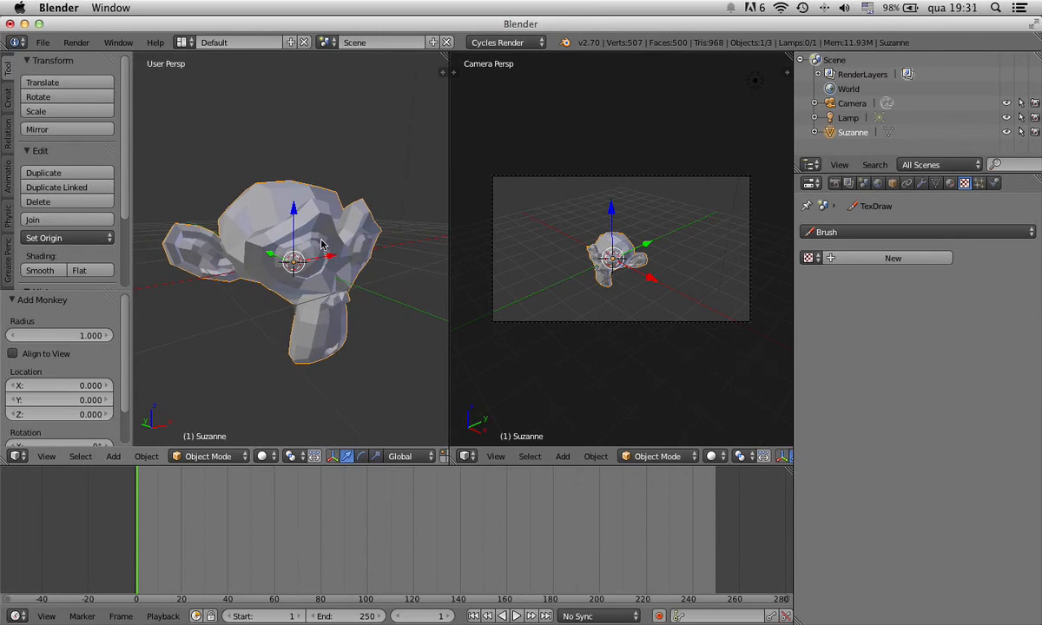
{"action": "key", "text": "KP_5"}
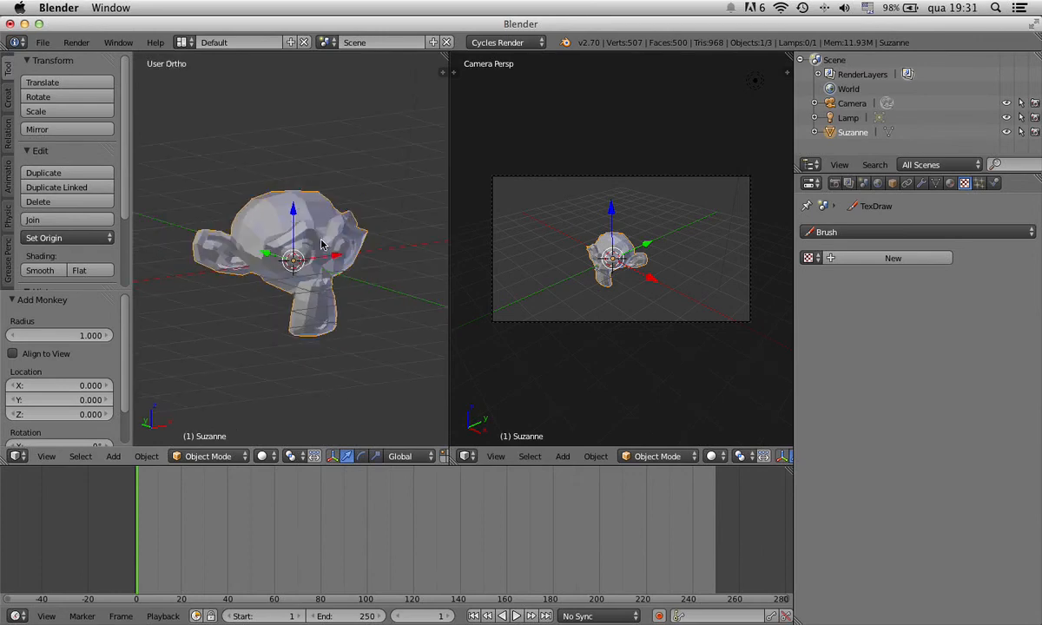
{"action": "key", "text": "KP_5"}
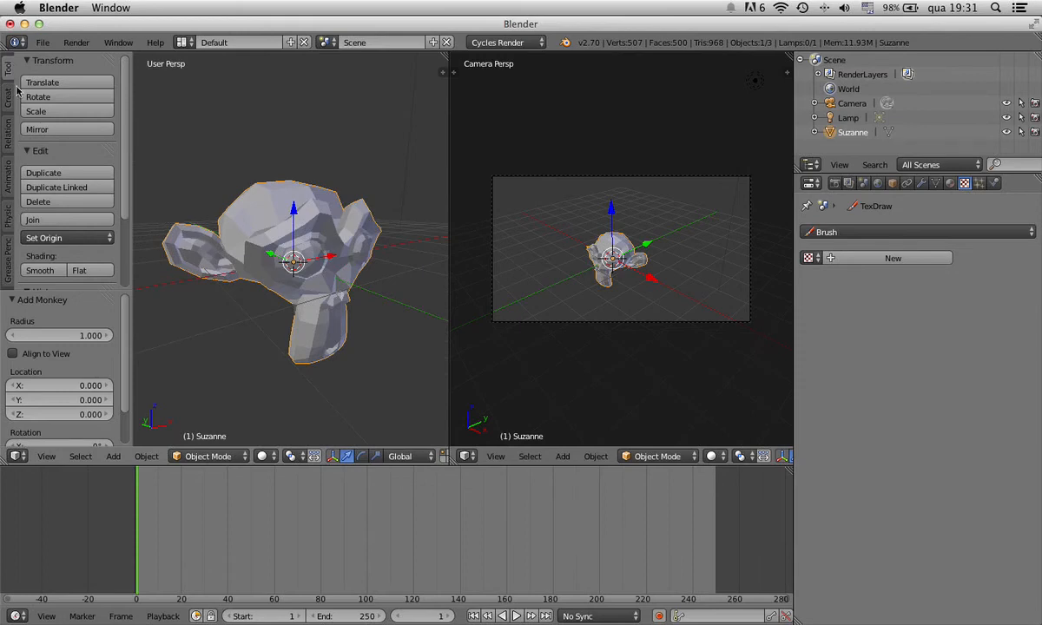
- Start saving the scene and browse to the Documents/3d_uneb/uneb_aulas/graficos_tridimensionais/tutorial folder
{"action": "left_click", "coordinate": [41, 43]}
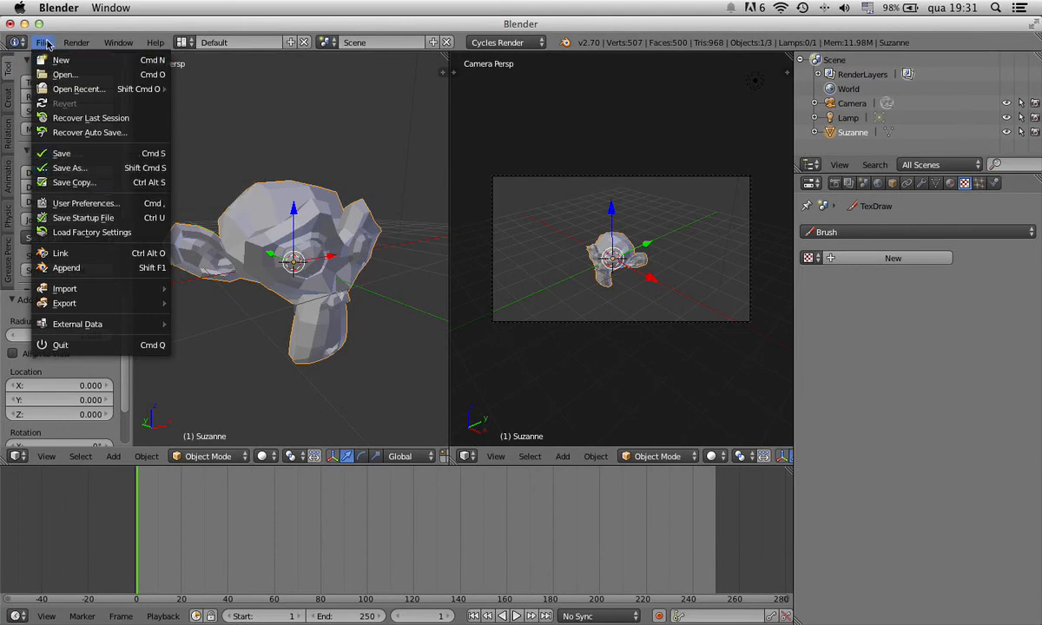
{"action": "left_click", "coordinate": [53, 155]}
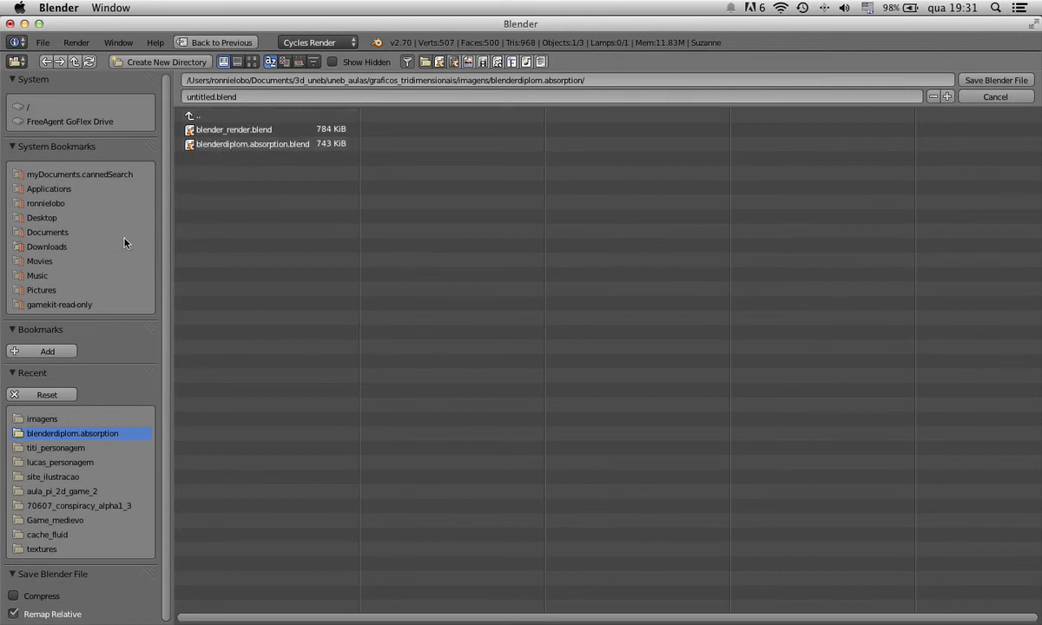
{"action": "left_click", "coordinate": [37, 420]}
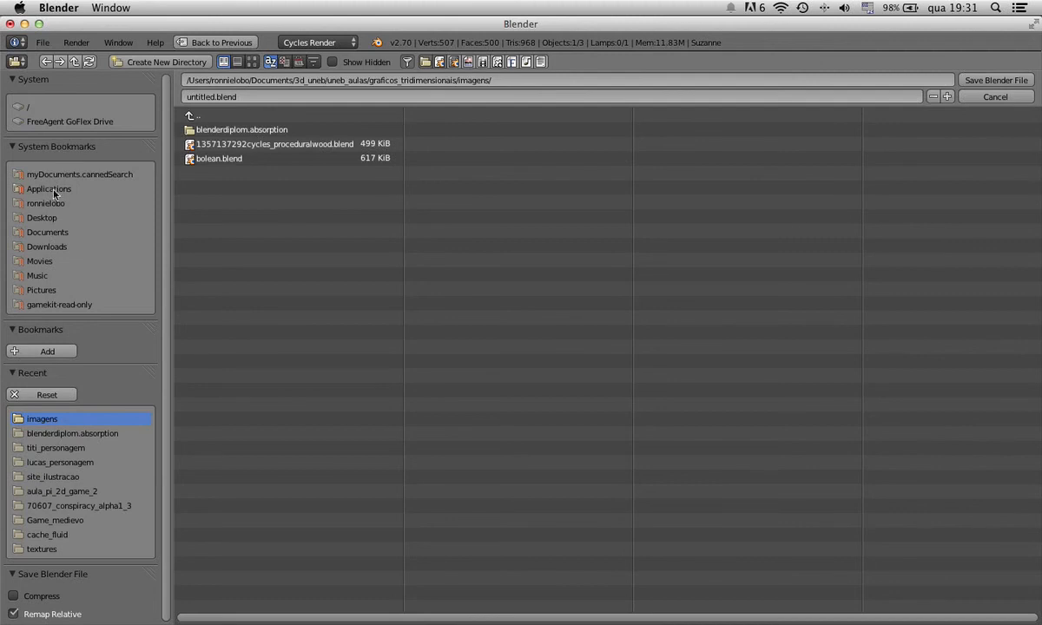
{"action": "left_click", "coordinate": [48, 233]}
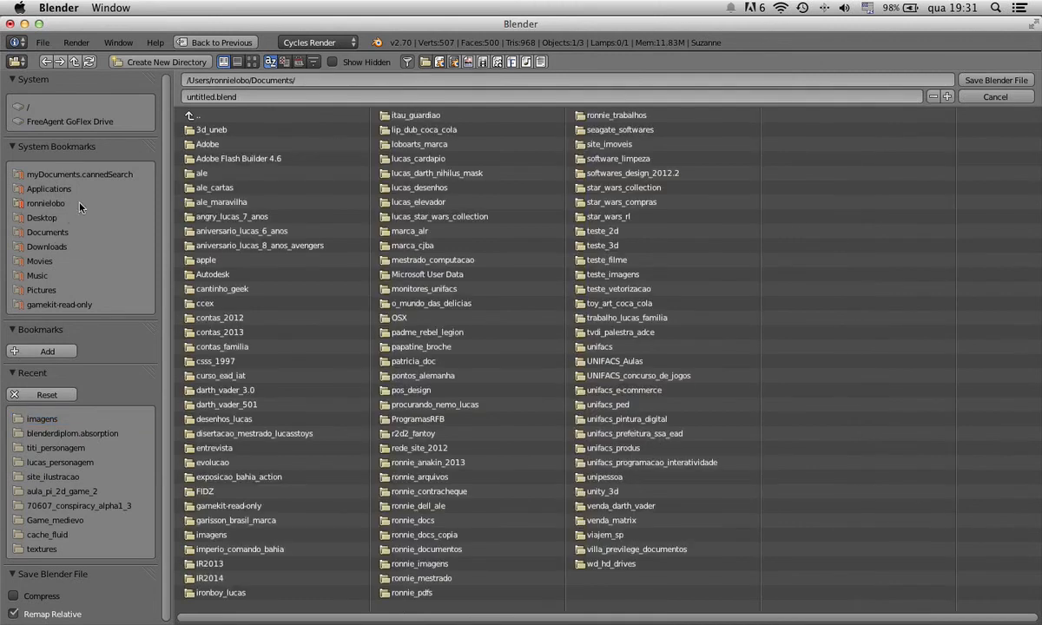
{"action": "double_click", "coordinate": [179, 127]}
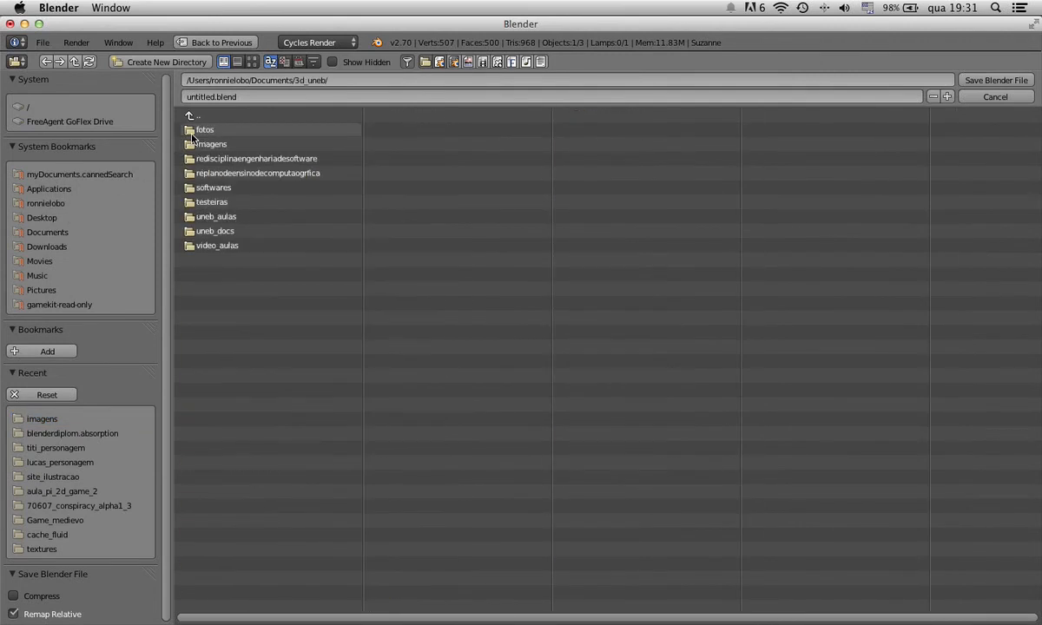
{"action": "double_click", "coordinate": [210, 217]}
{"action": "double_click", "coordinate": [211, 204]}
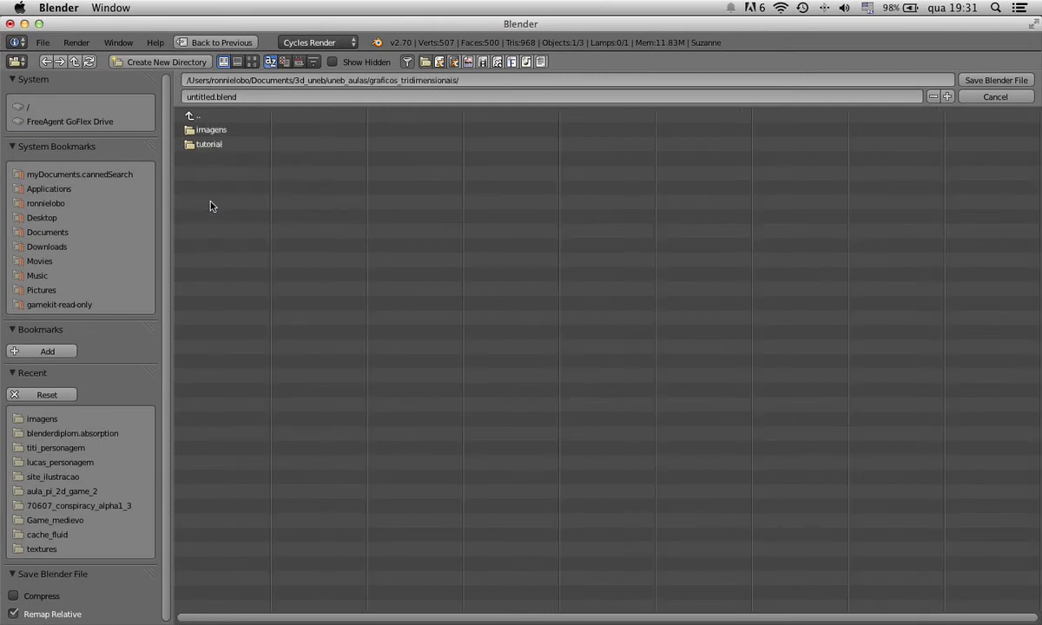
{"action": "double_click", "coordinate": [209, 144]}
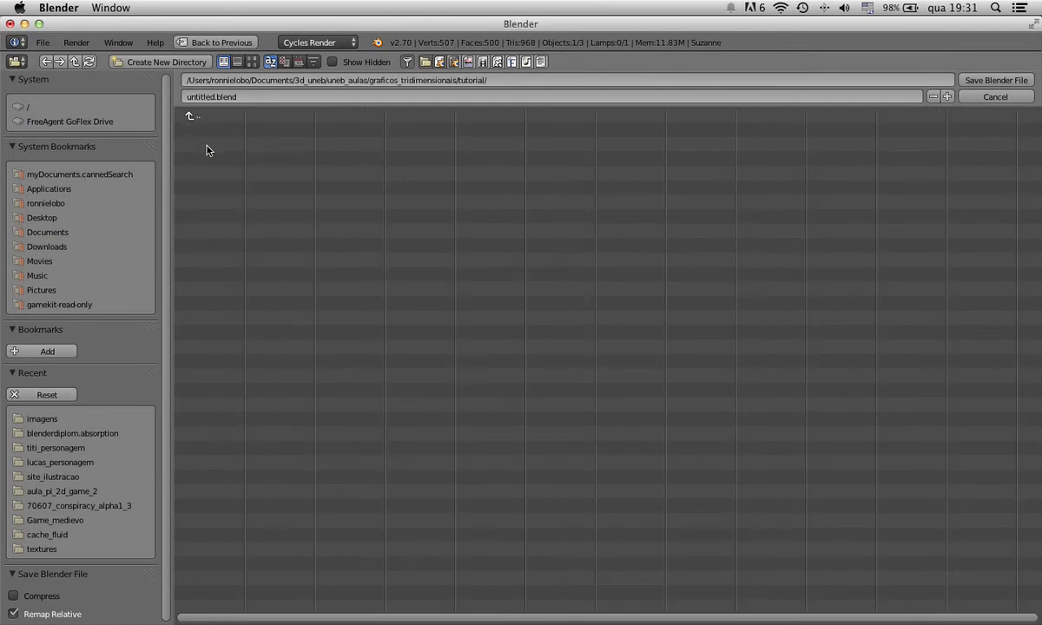
- Name the file macaco and save it in the tutorial folder
{"action": "left_click", "coordinate": [248, 97]}
{"action": "type", "text": "macaco"}
{"action": "key", "text": "BackSpace"}
{"action": "type", "text": "o"}
{"action": "left_click", "coordinate": [985, 80]}
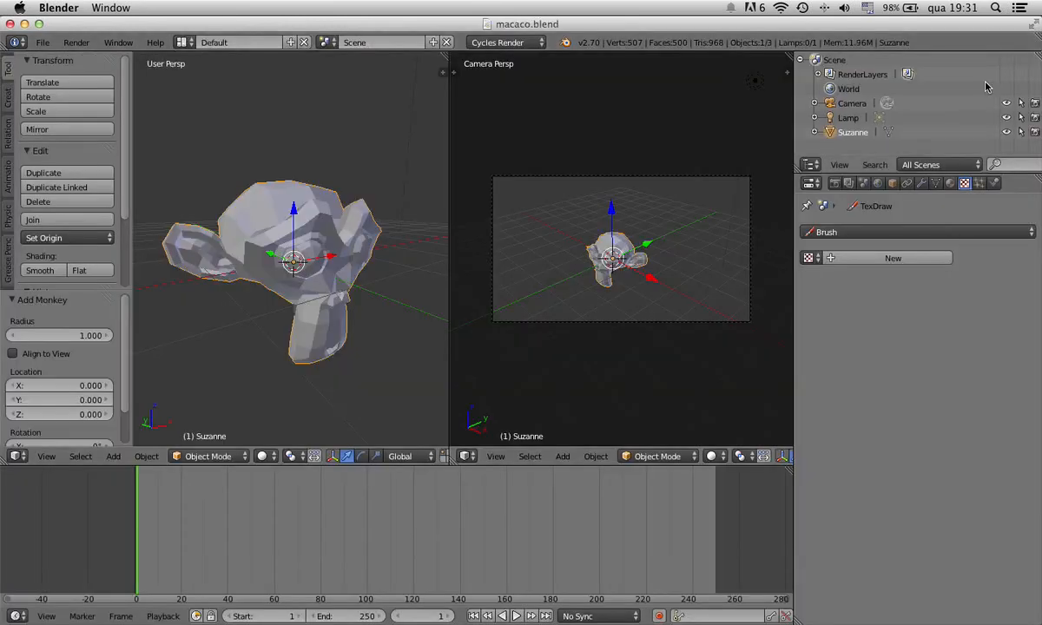